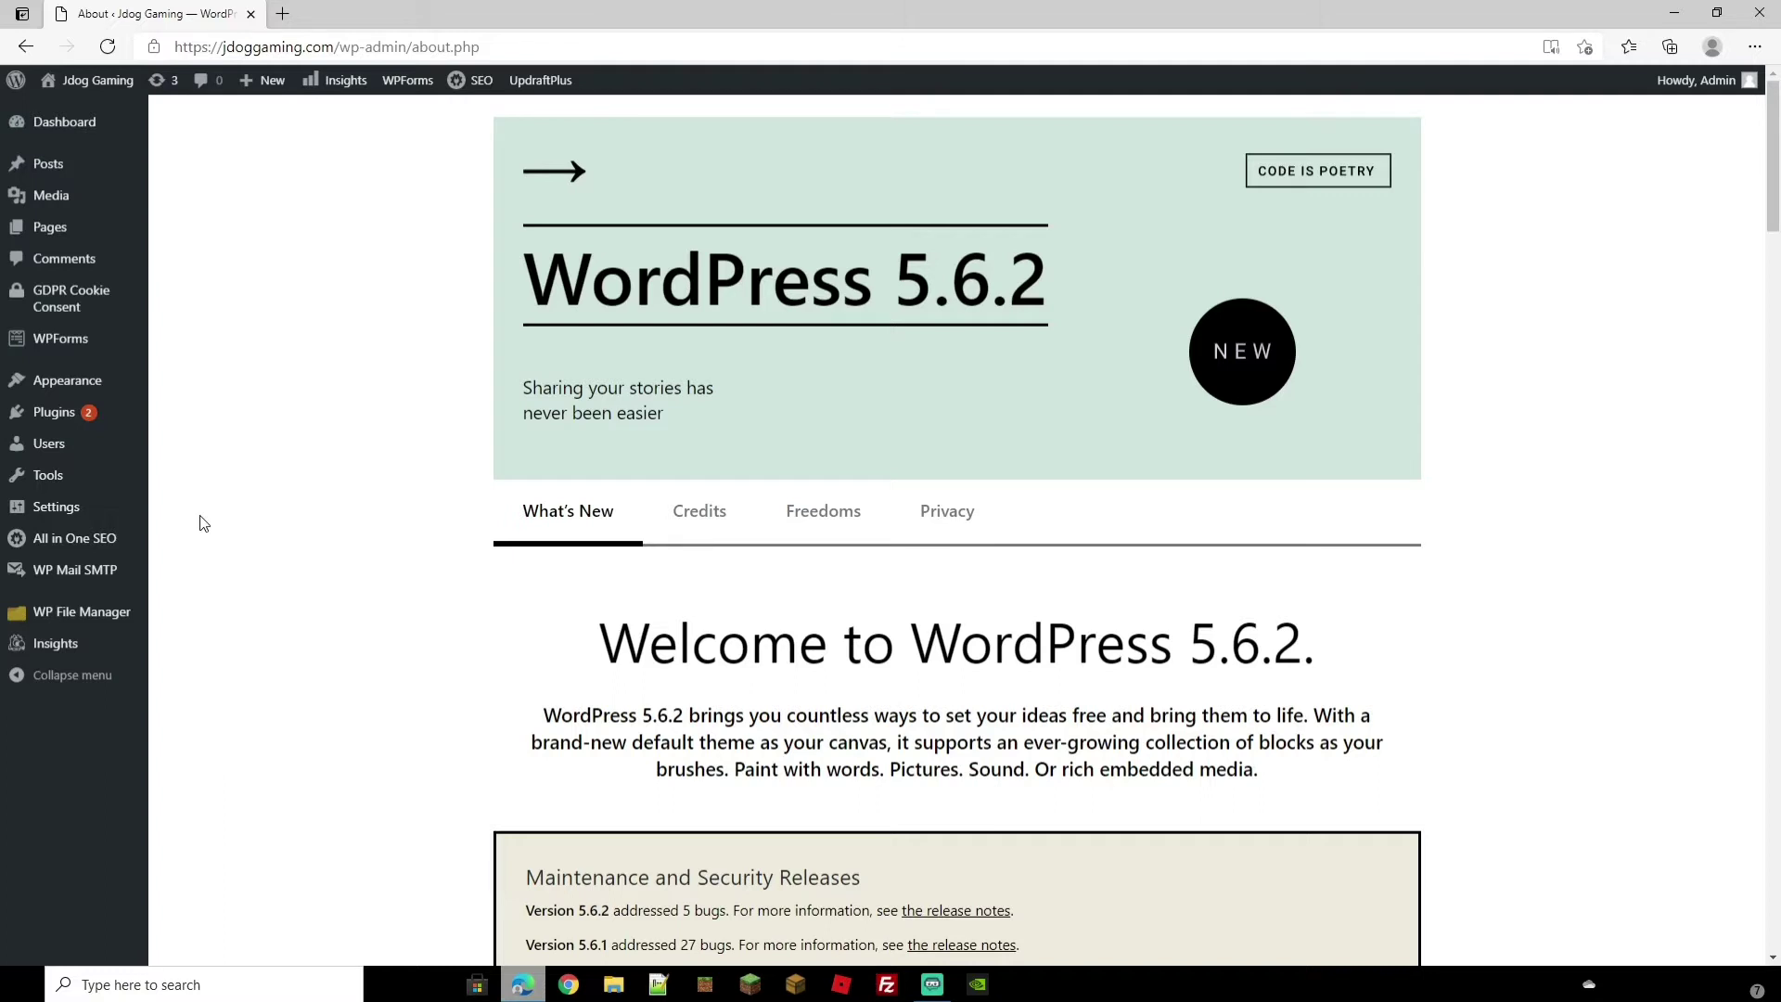
# Create and publish a new page titled "Post".
pyautogui.moveTo(61, 231)
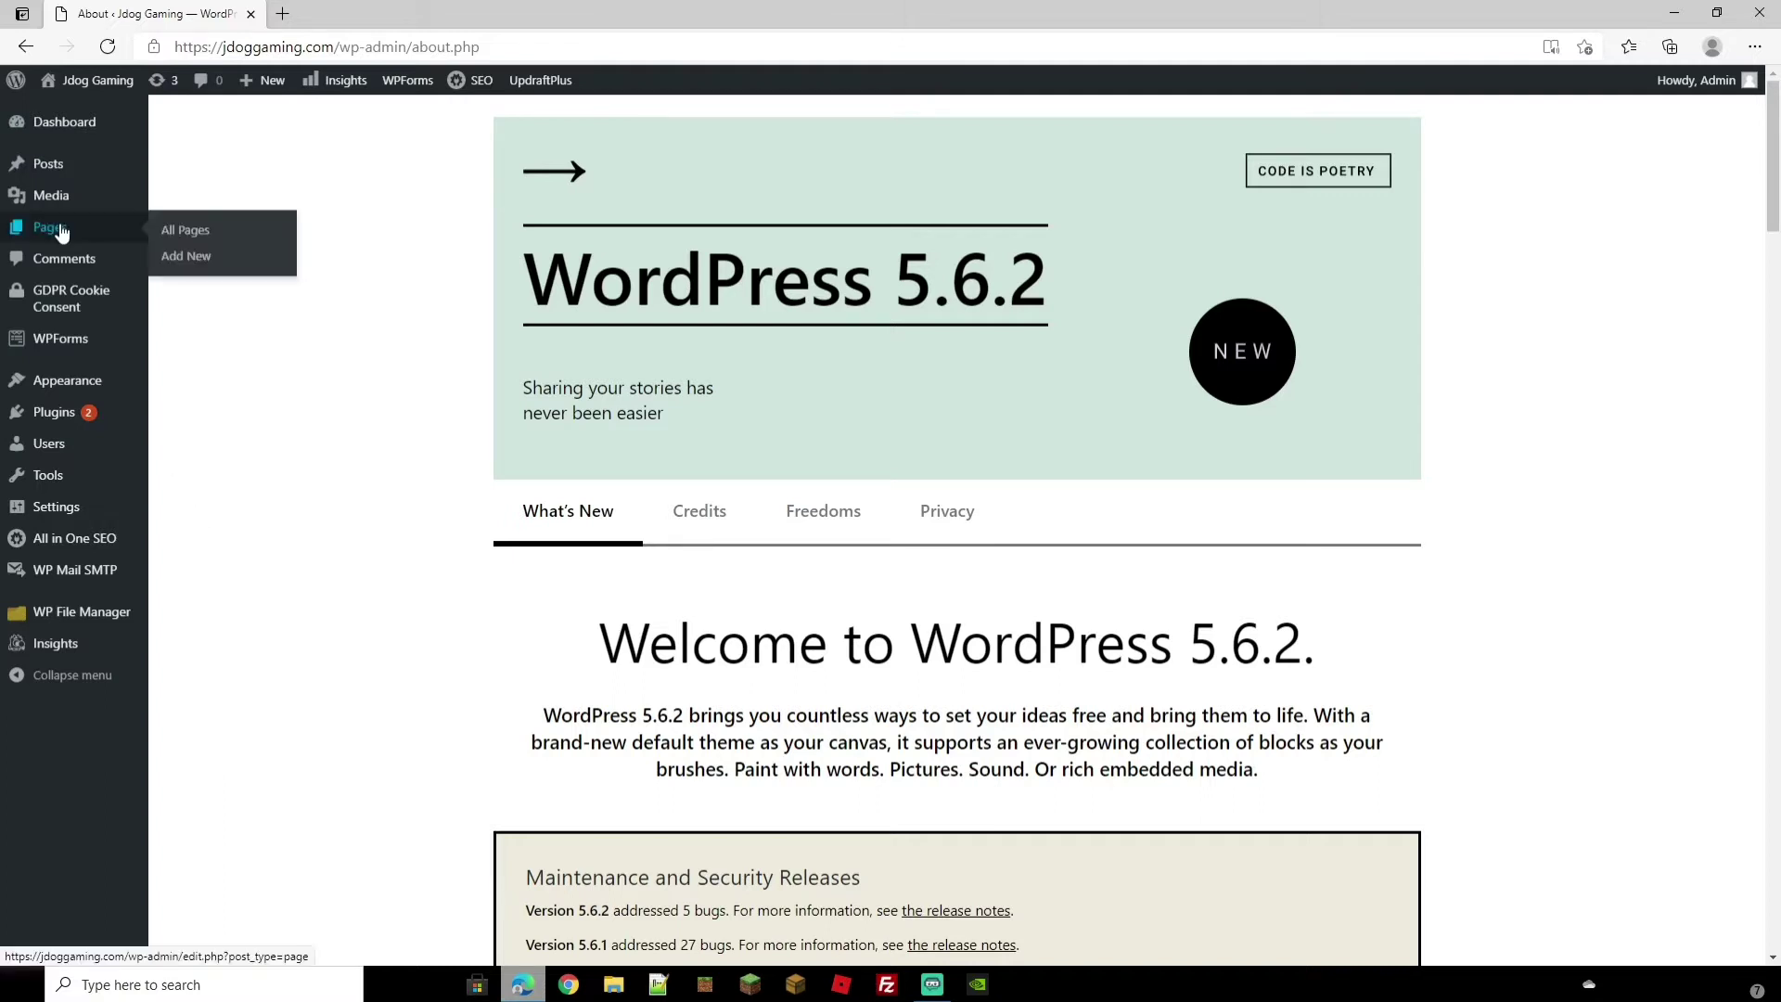
pyautogui.click(167, 265)
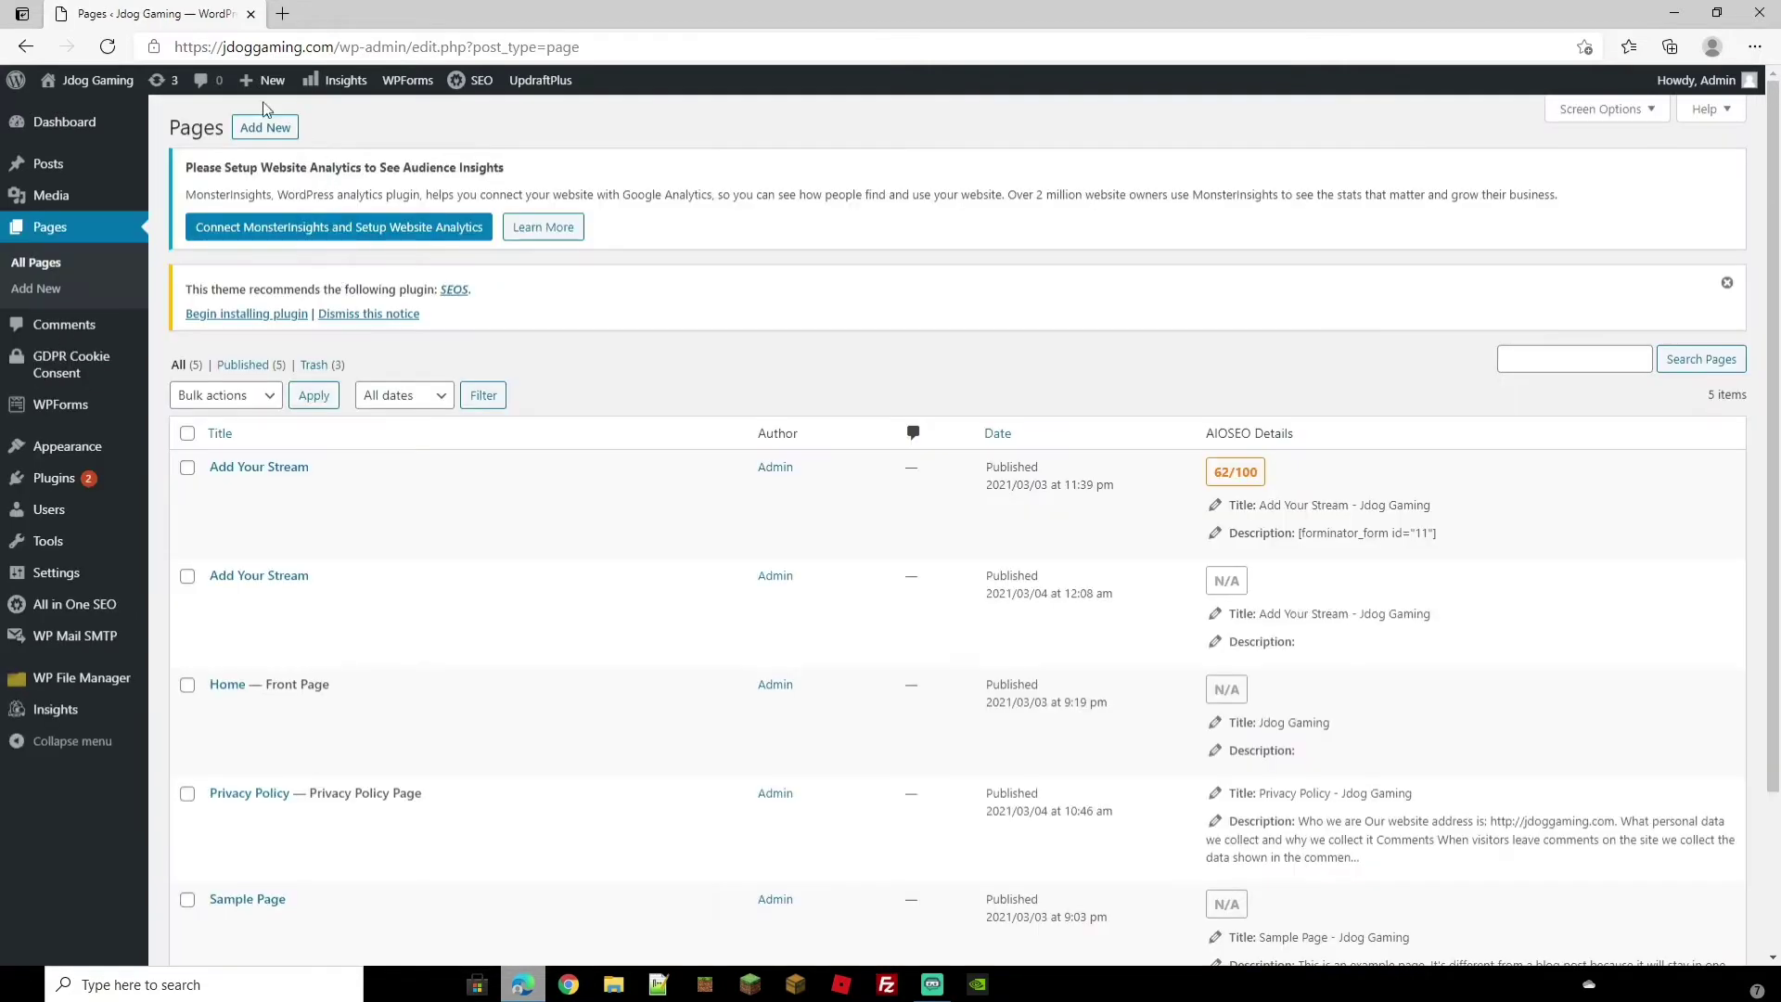
pyautogui.moveTo(251, 84)
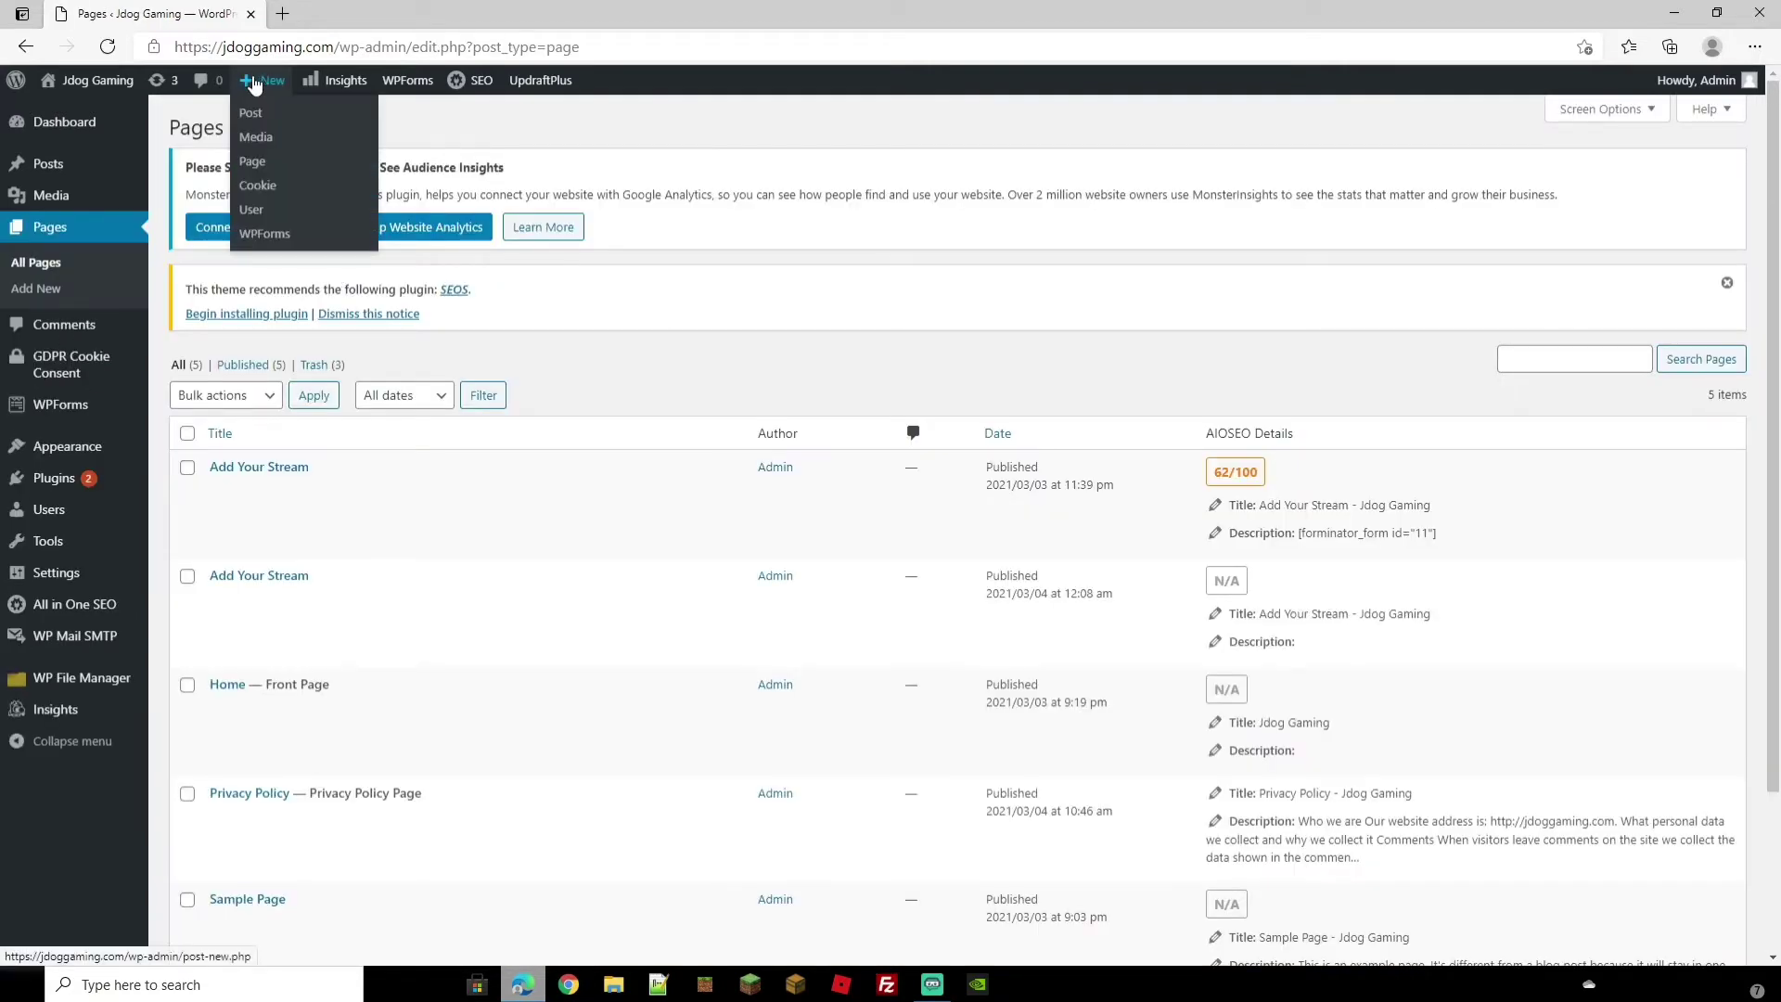
pyautogui.click(262, 173)
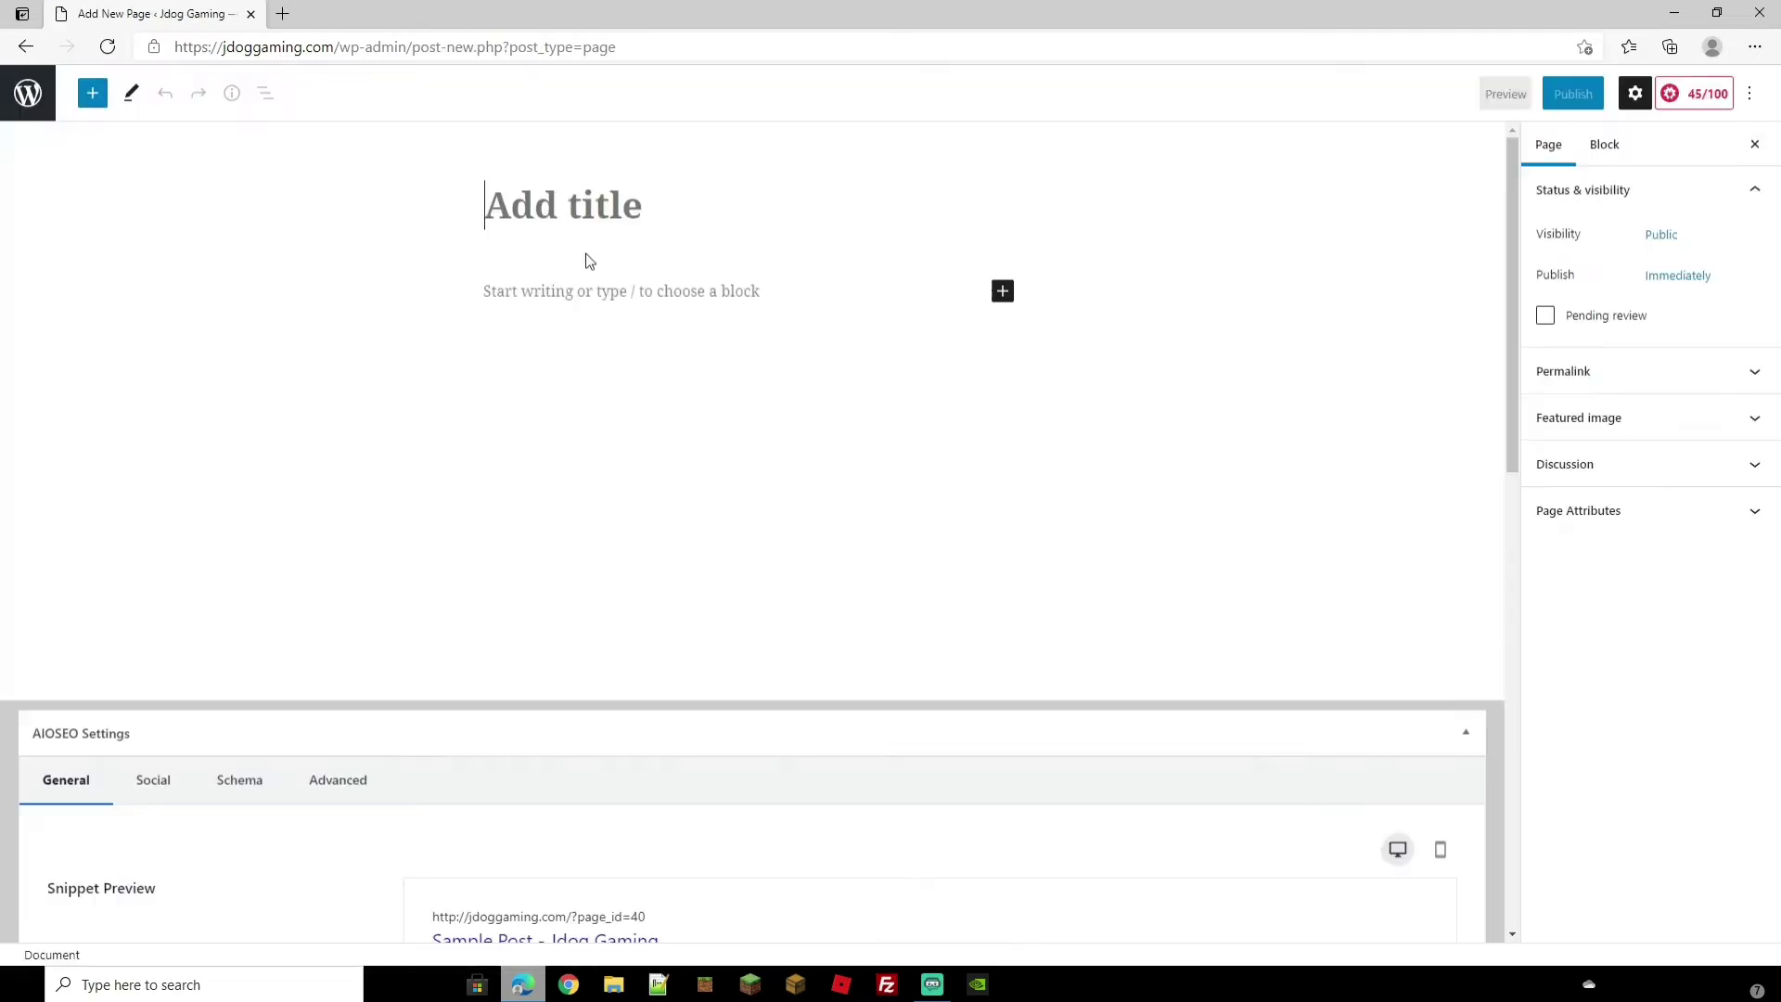
pyautogui.write('Post')
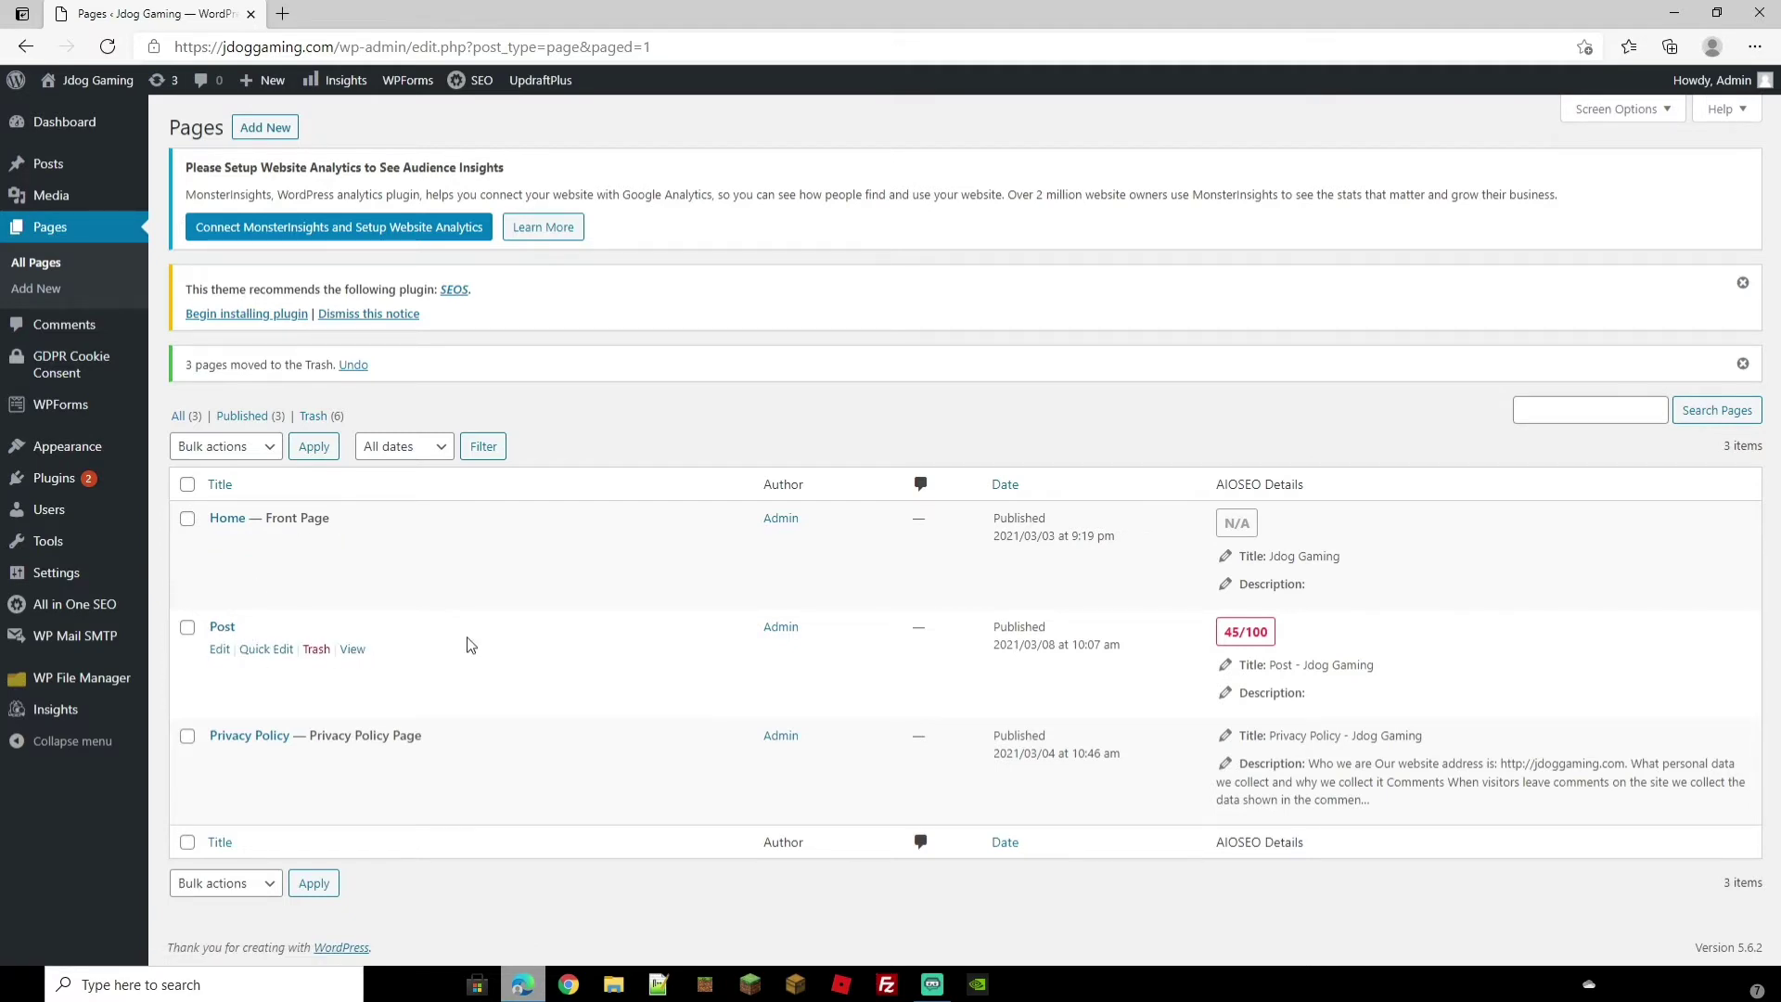
# In the Reading settings, keep the static homepage Home, assign Post as the posts page, and save the changes.
pyautogui.moveTo(84, 575)
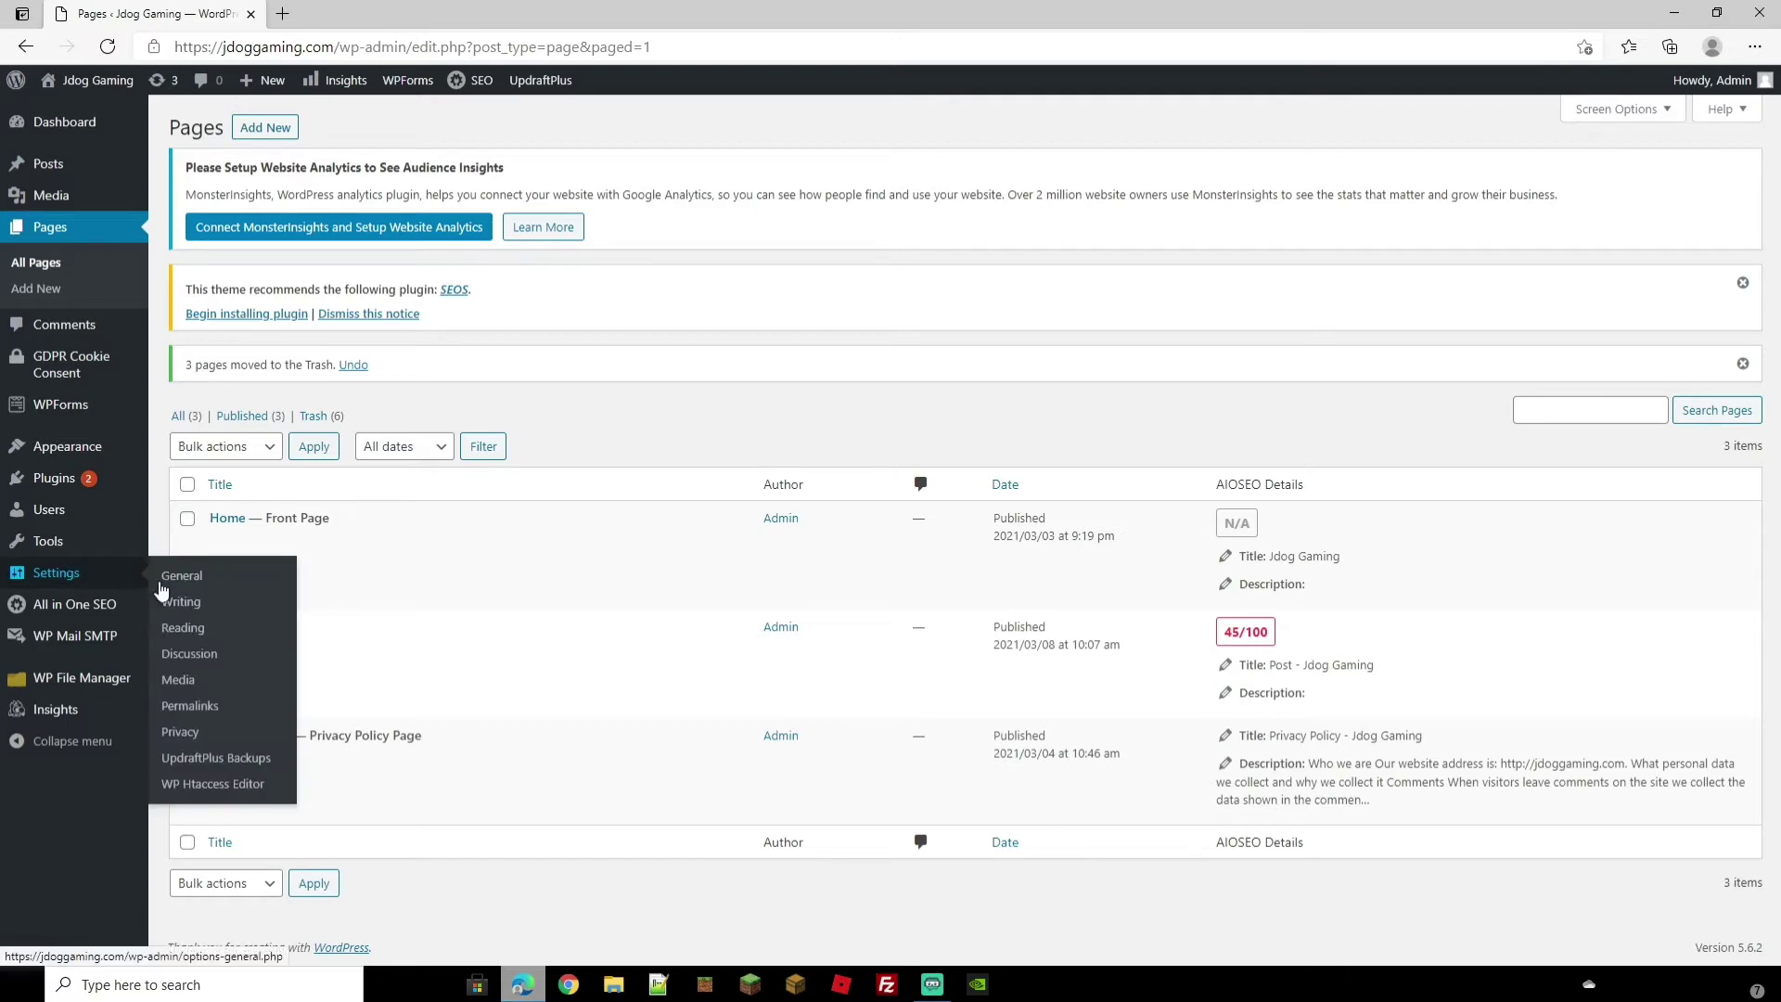
pyautogui.click(185, 628)
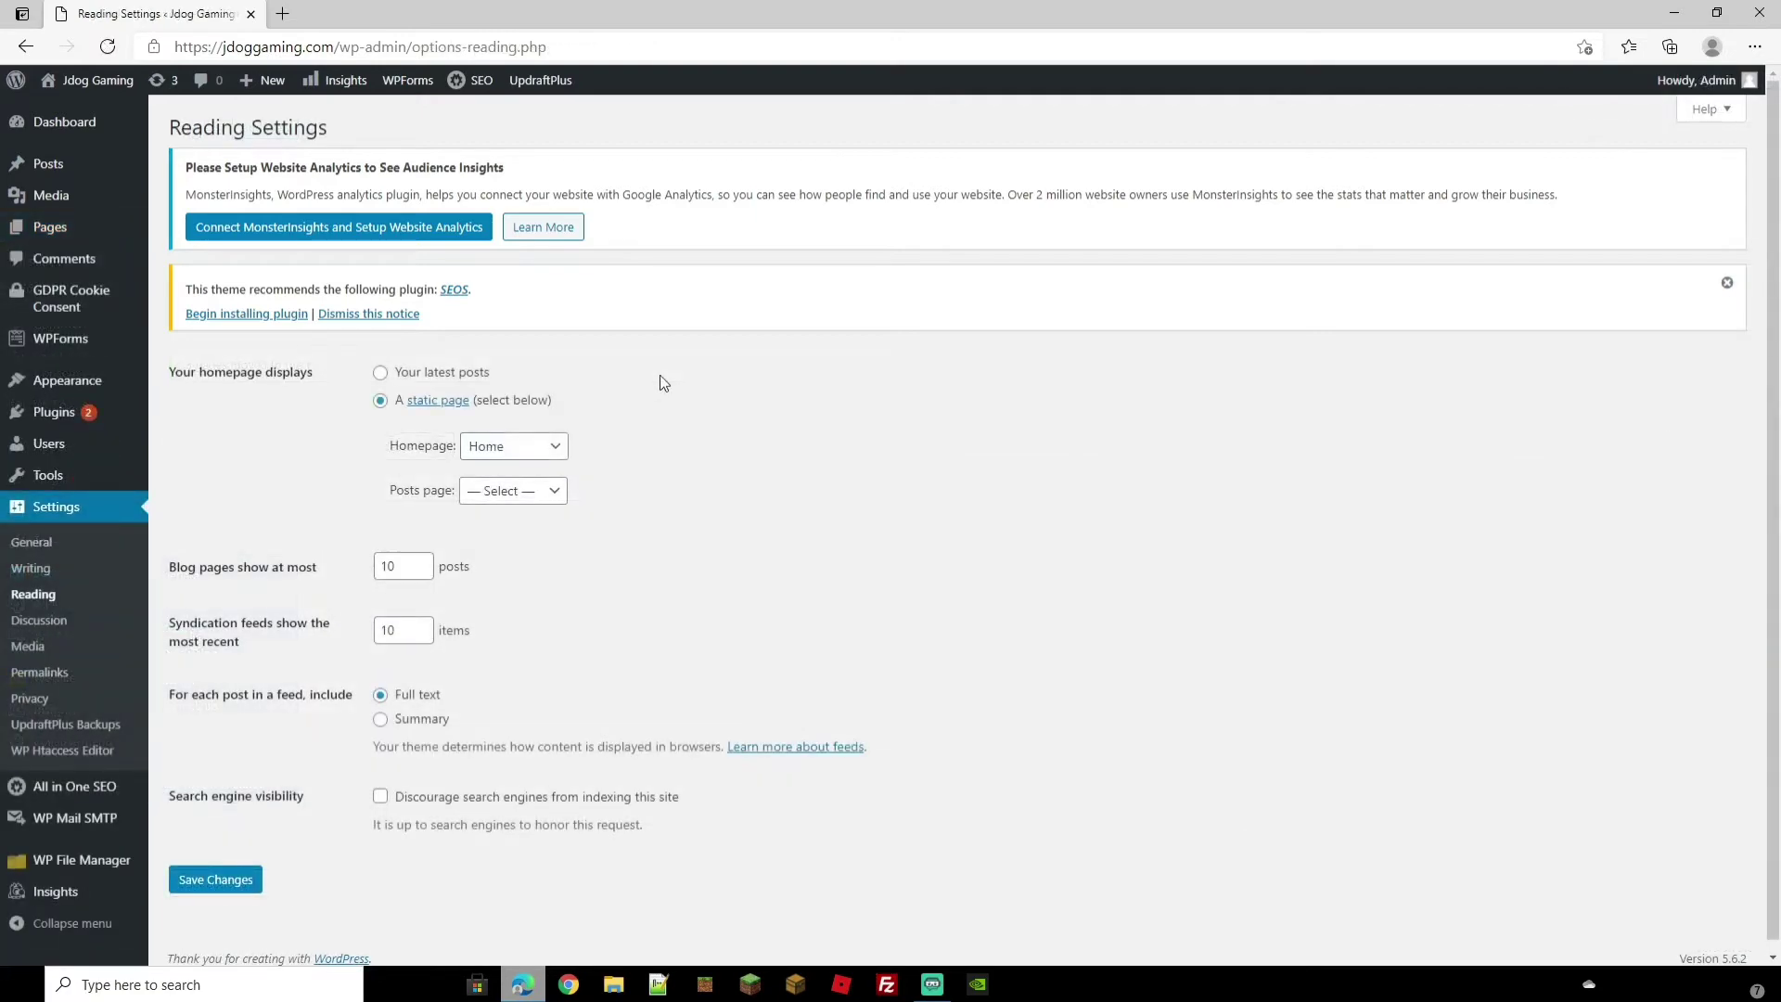
pyautogui.click(381, 374)
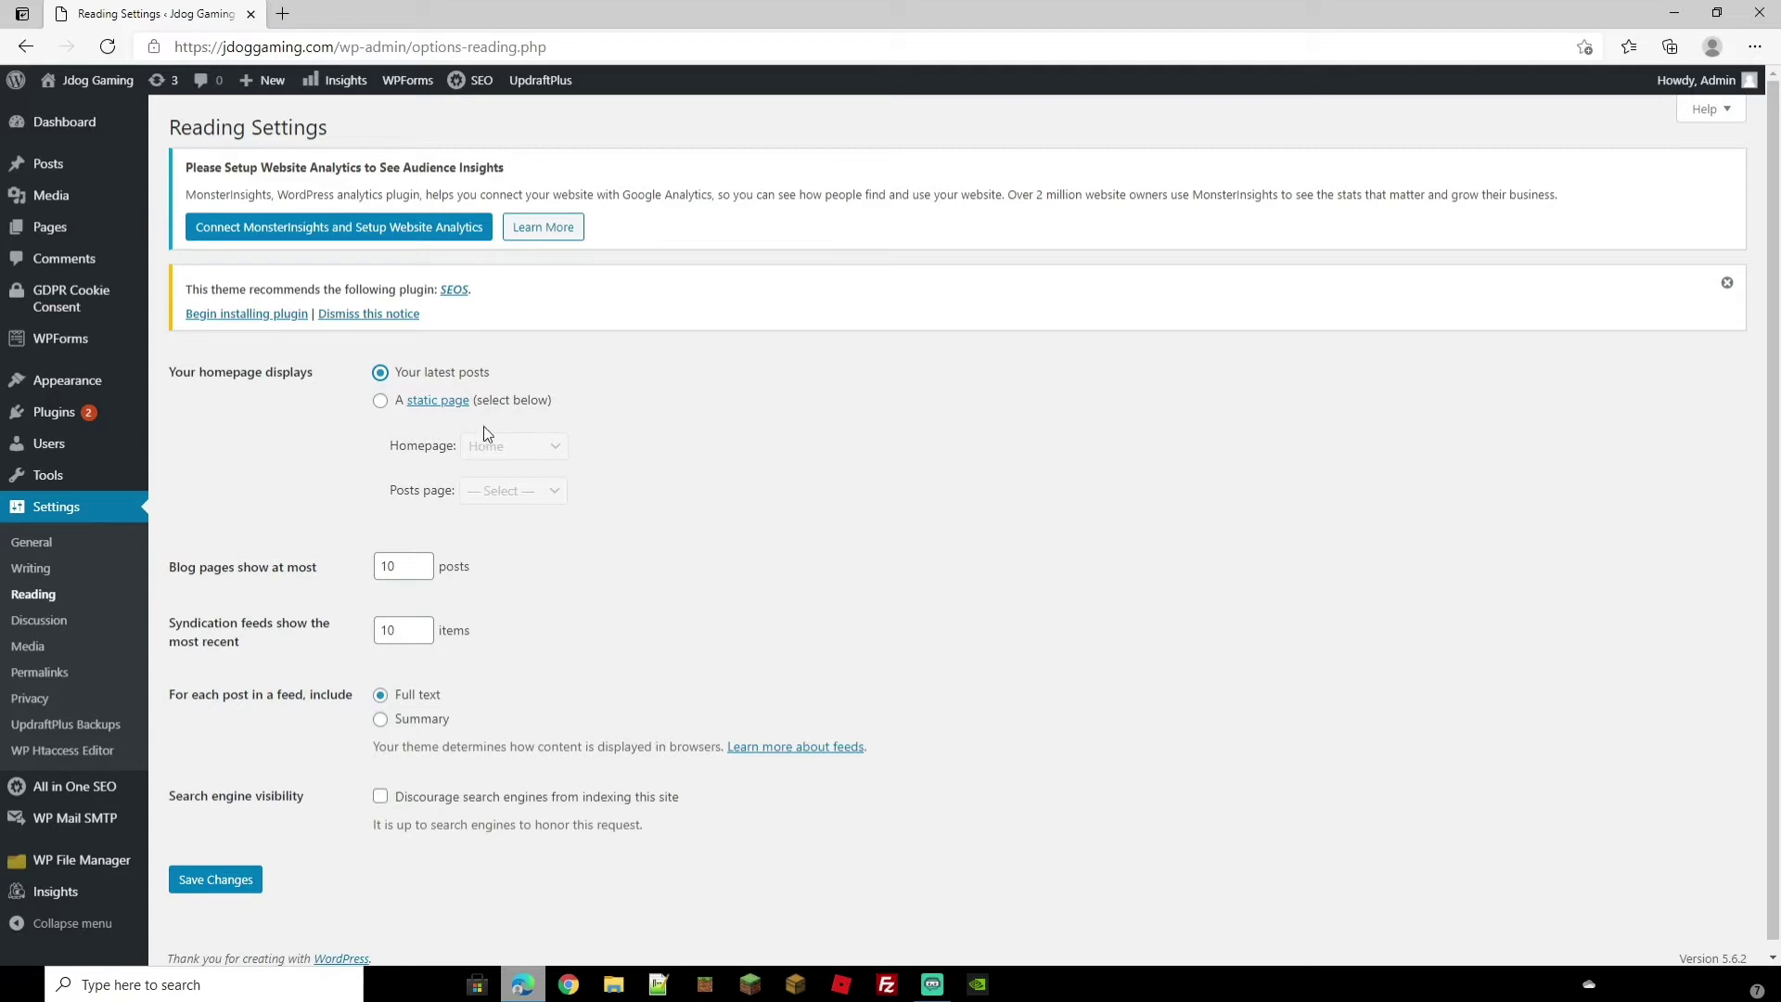
pyautogui.click(380, 403)
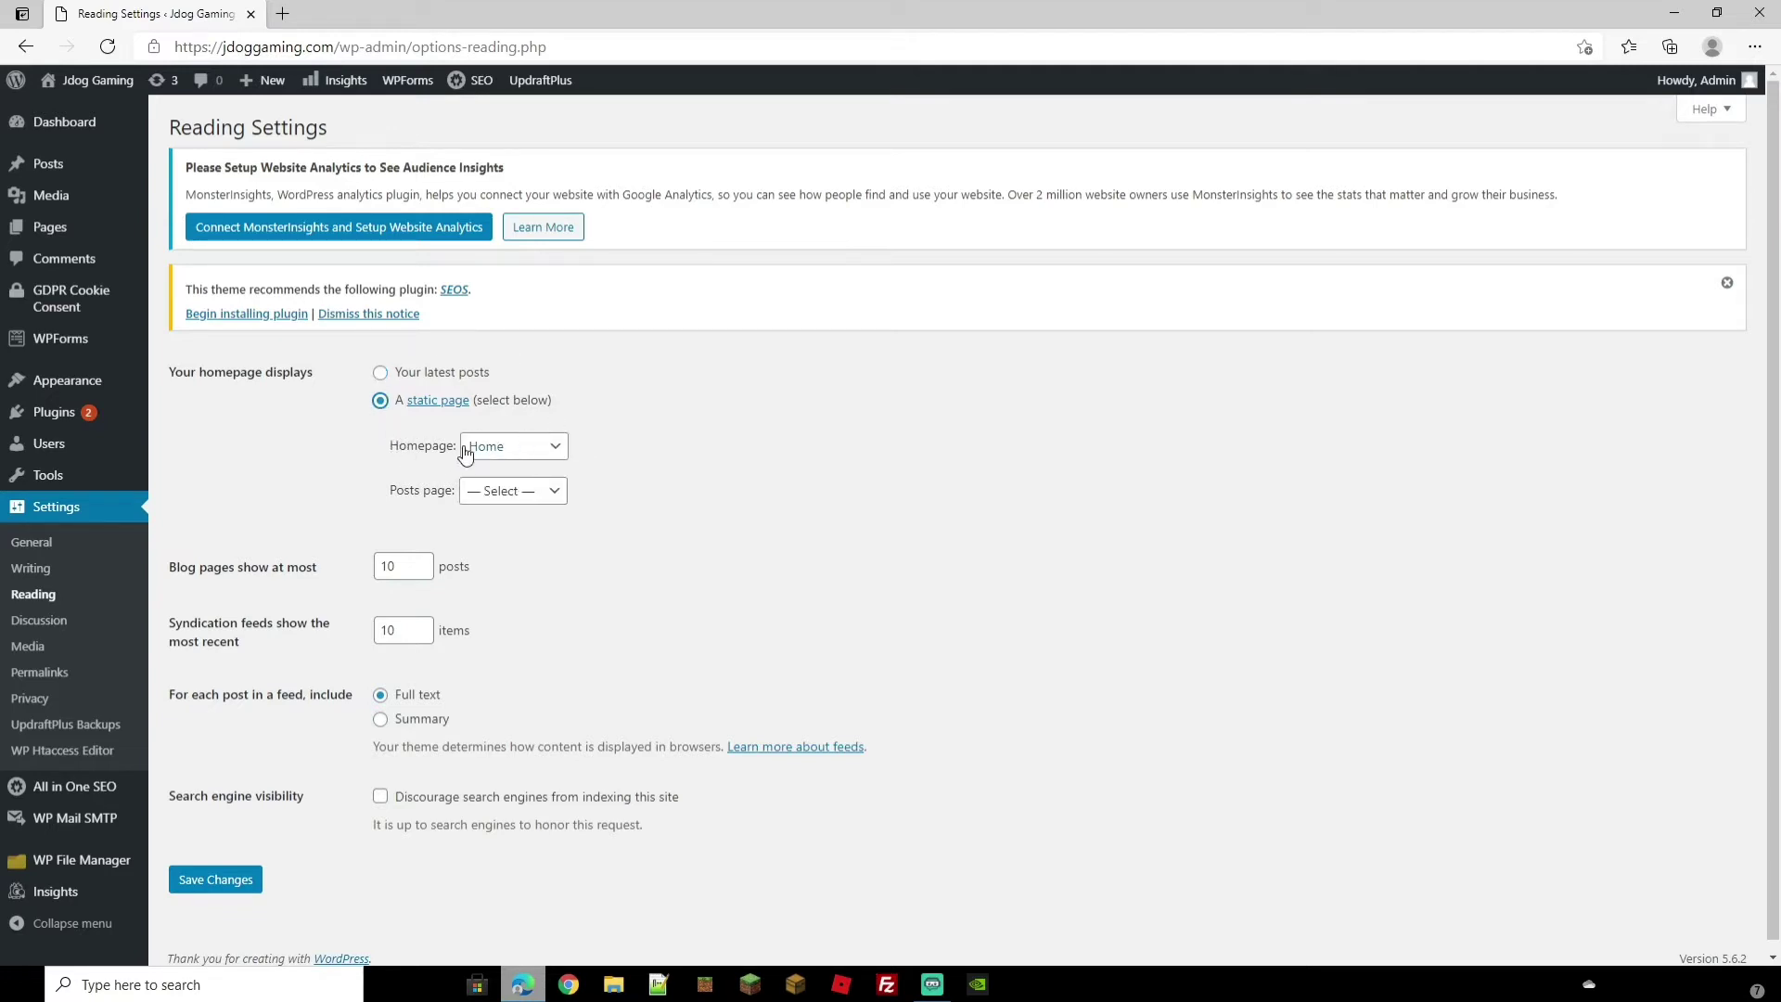
pyautogui.click(560, 498)
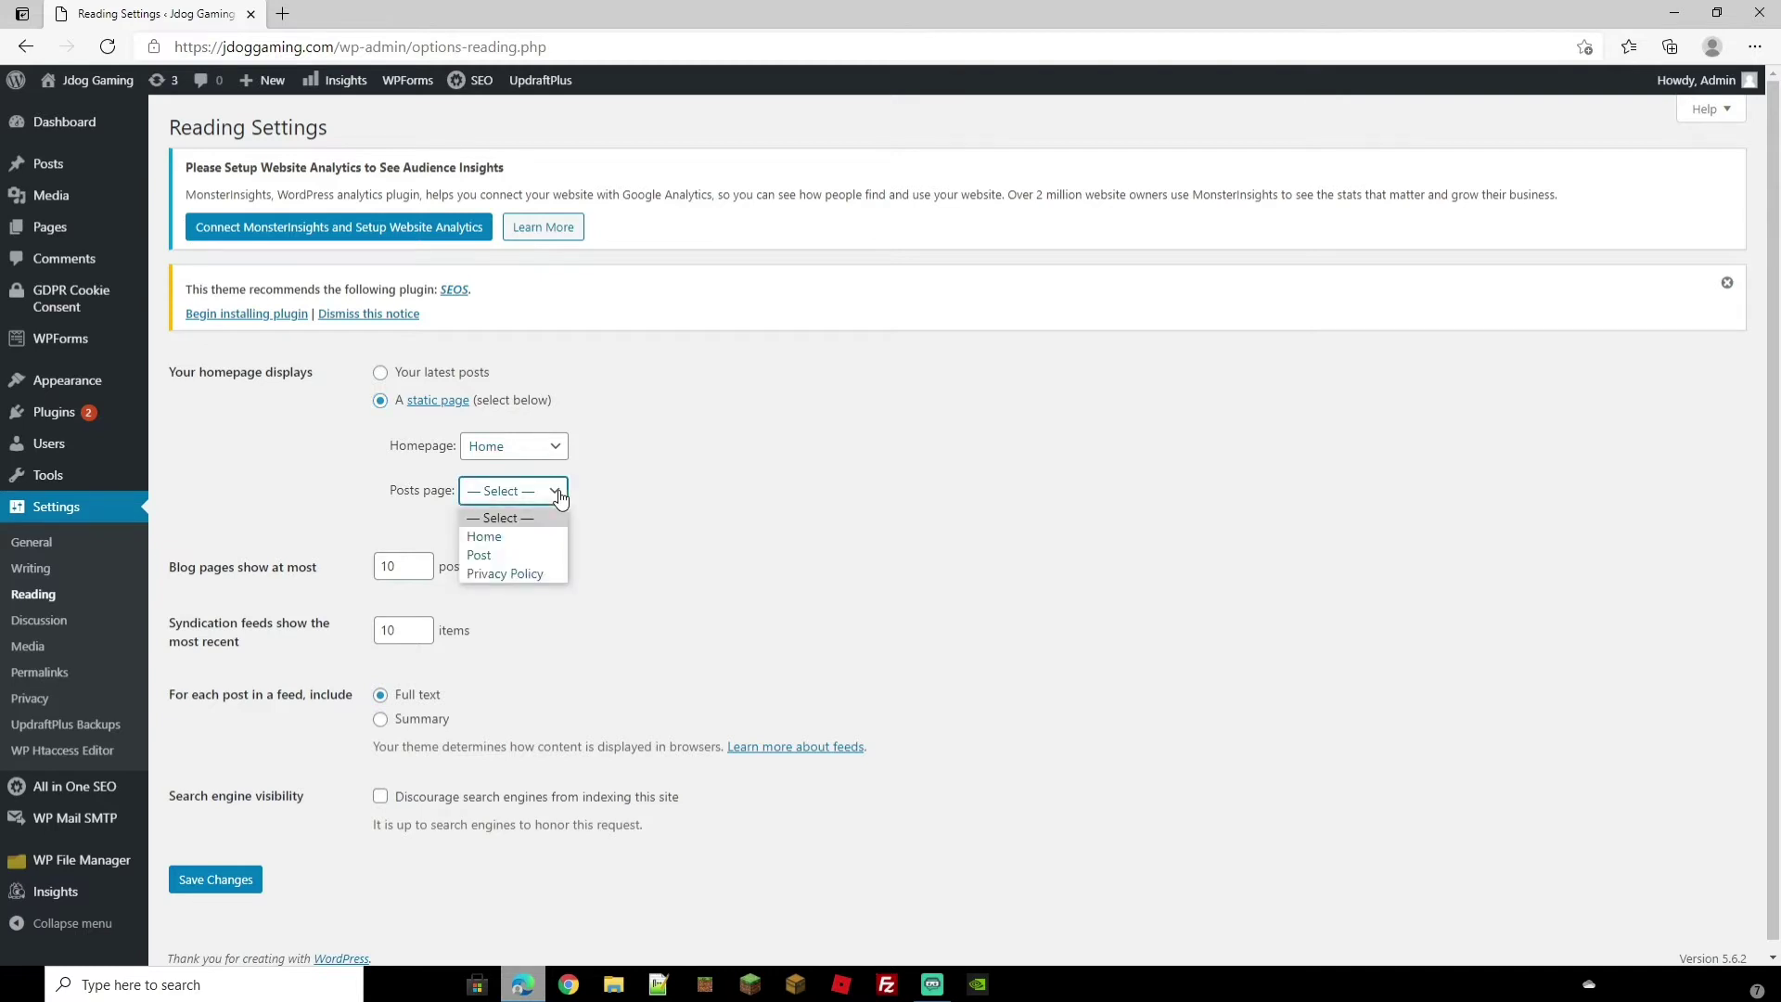
pyautogui.click(514, 559)
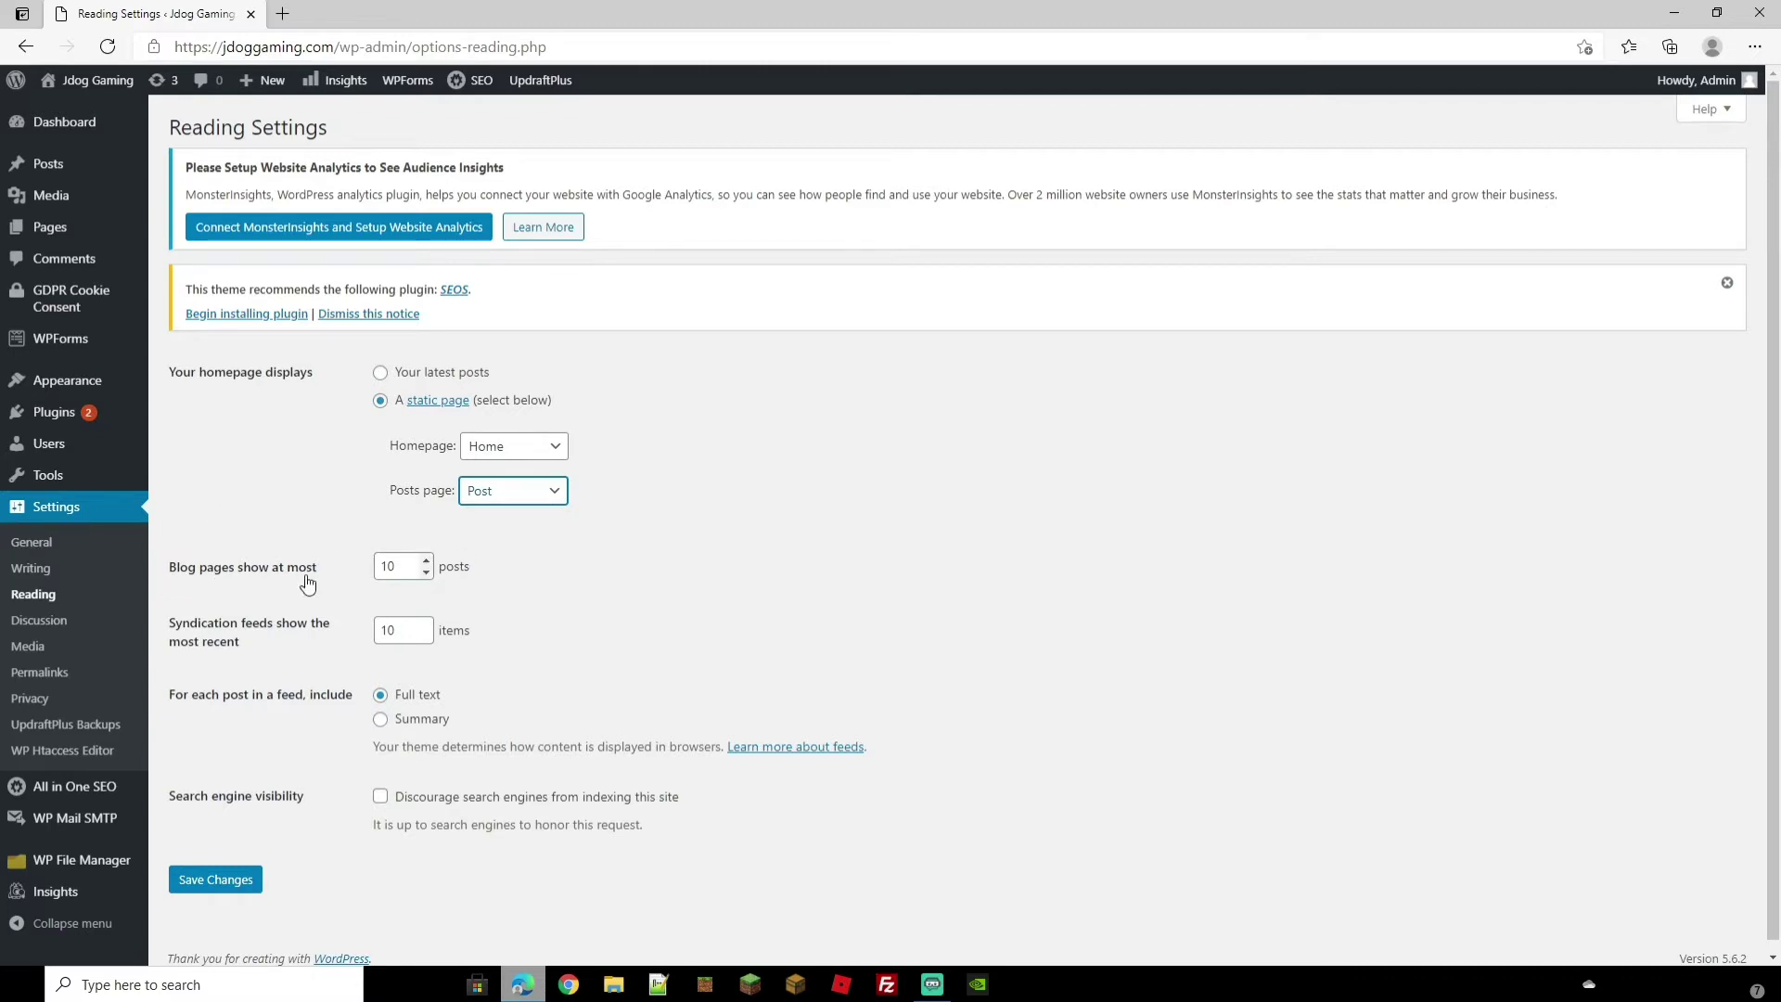
pyautogui.scroll(-1, 545, 635)
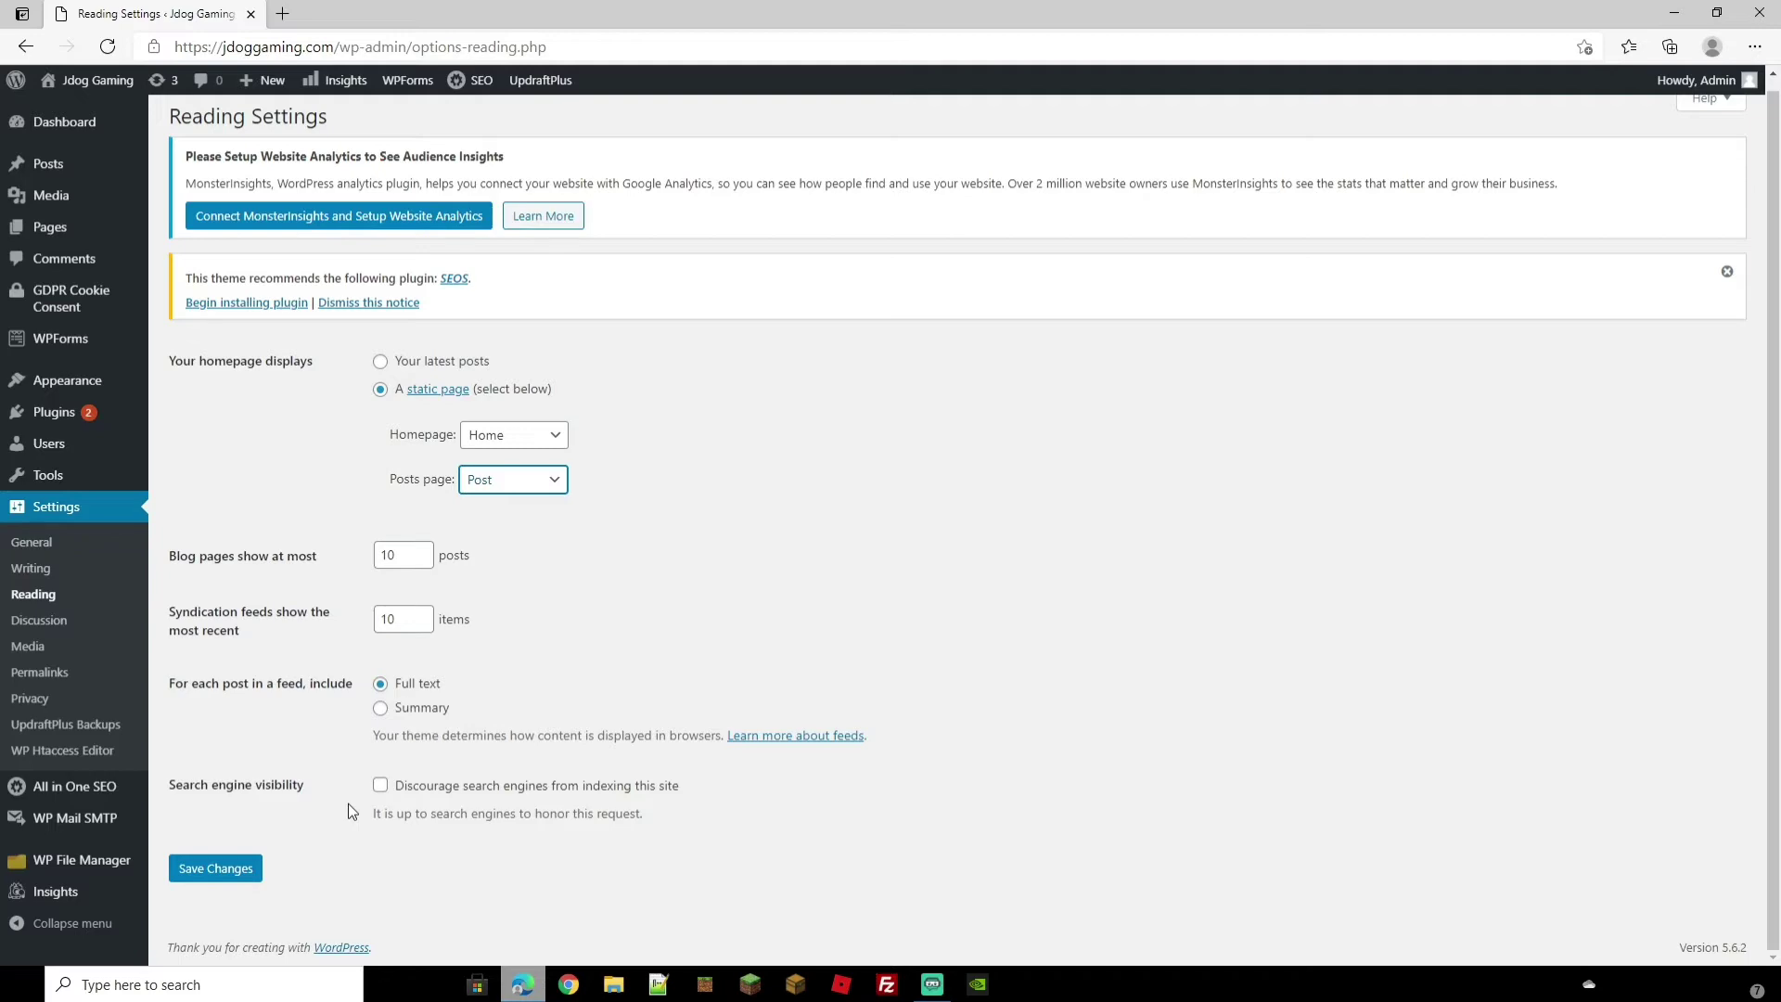
pyautogui.click(210, 871)
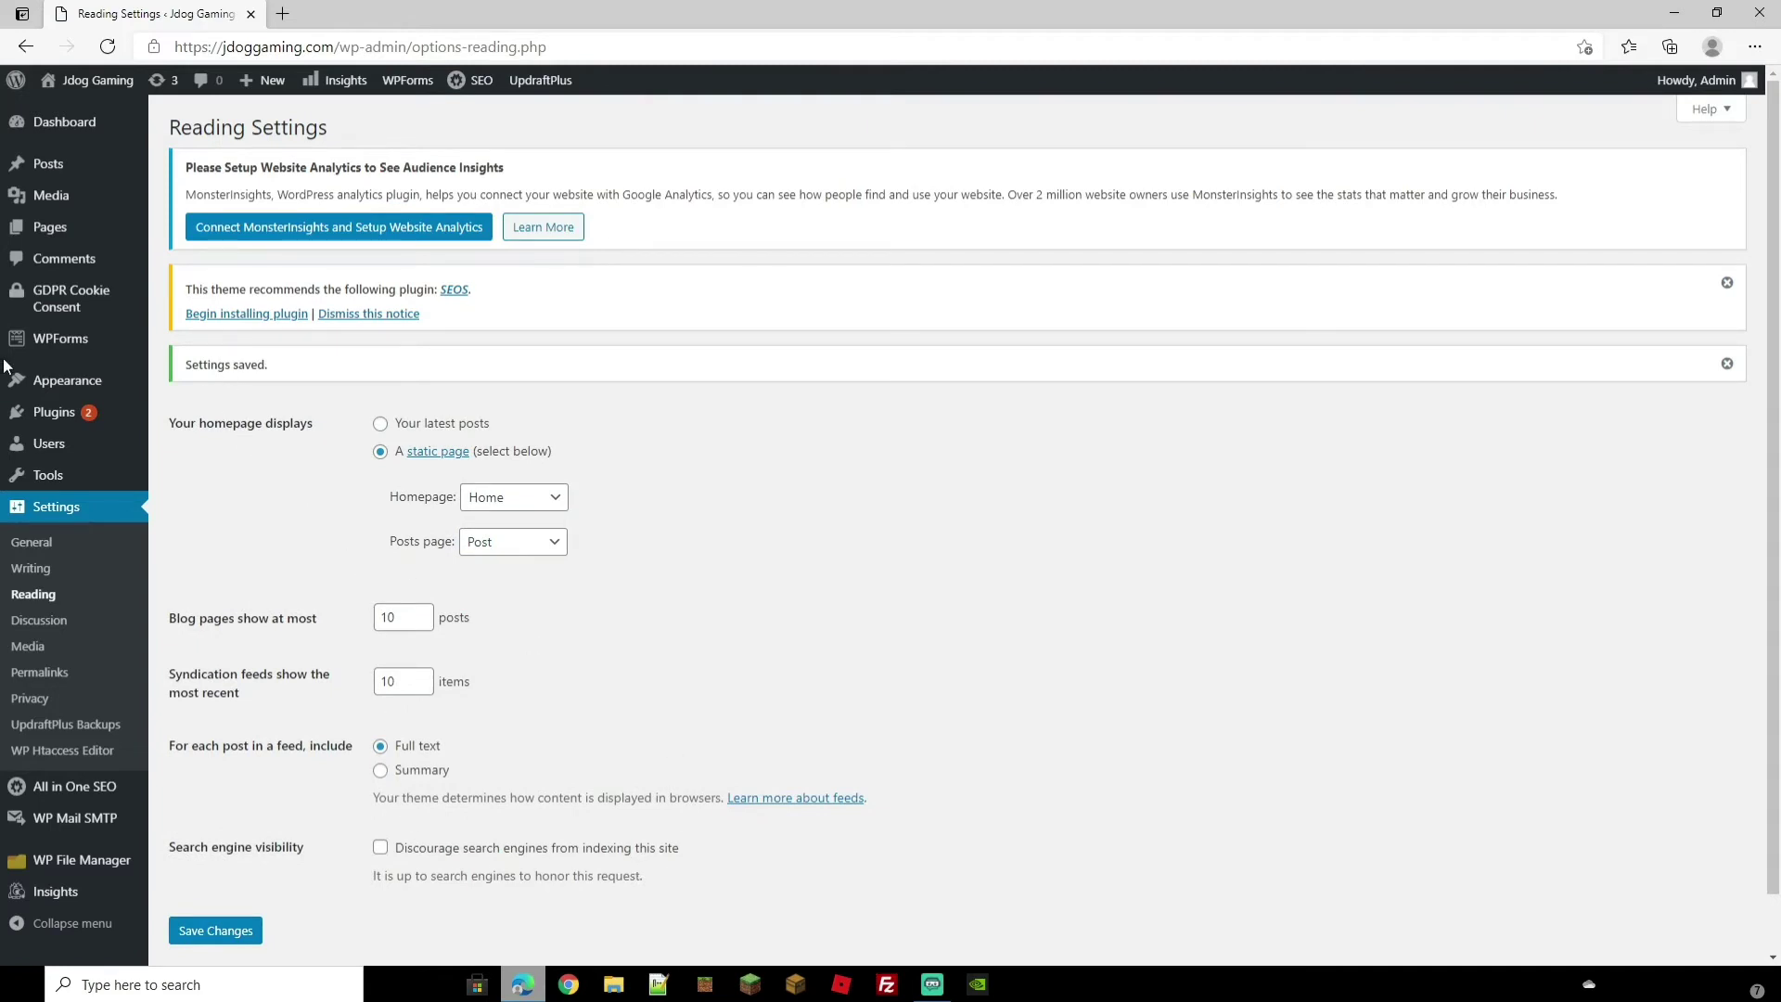
# Add the Post page to the site's navigation menu, Menu 1.
pyautogui.moveTo(54, 384)
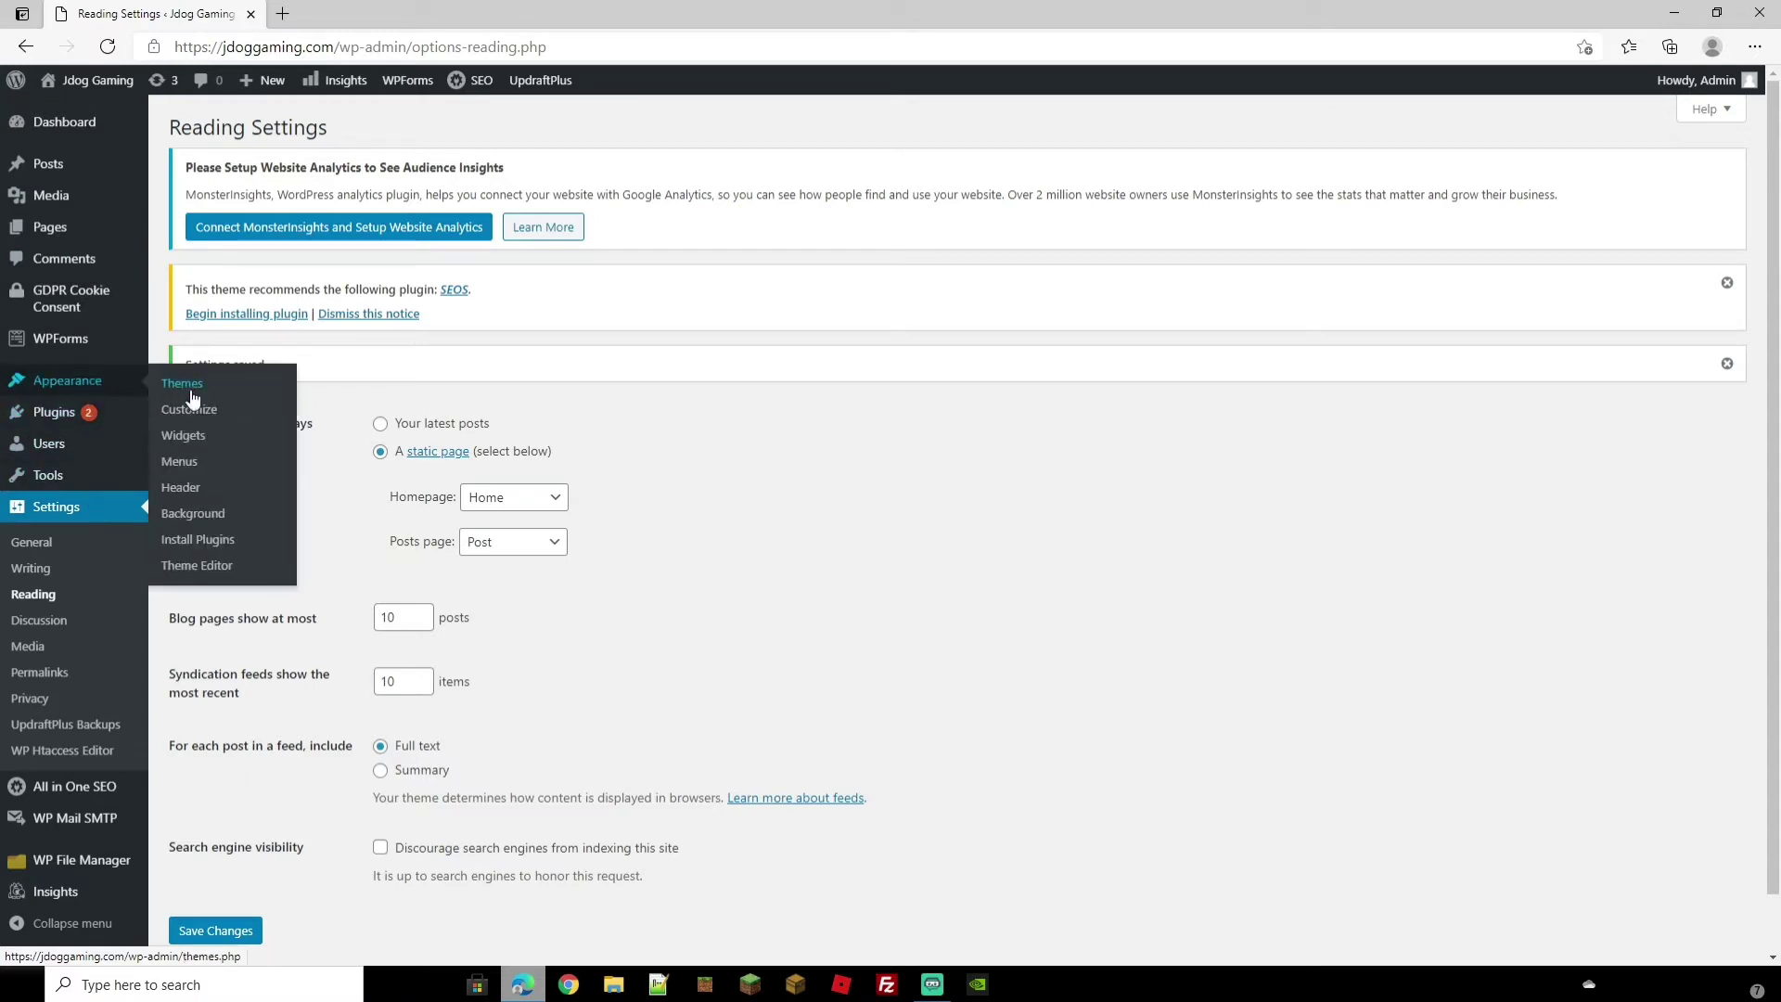
pyautogui.click(194, 464)
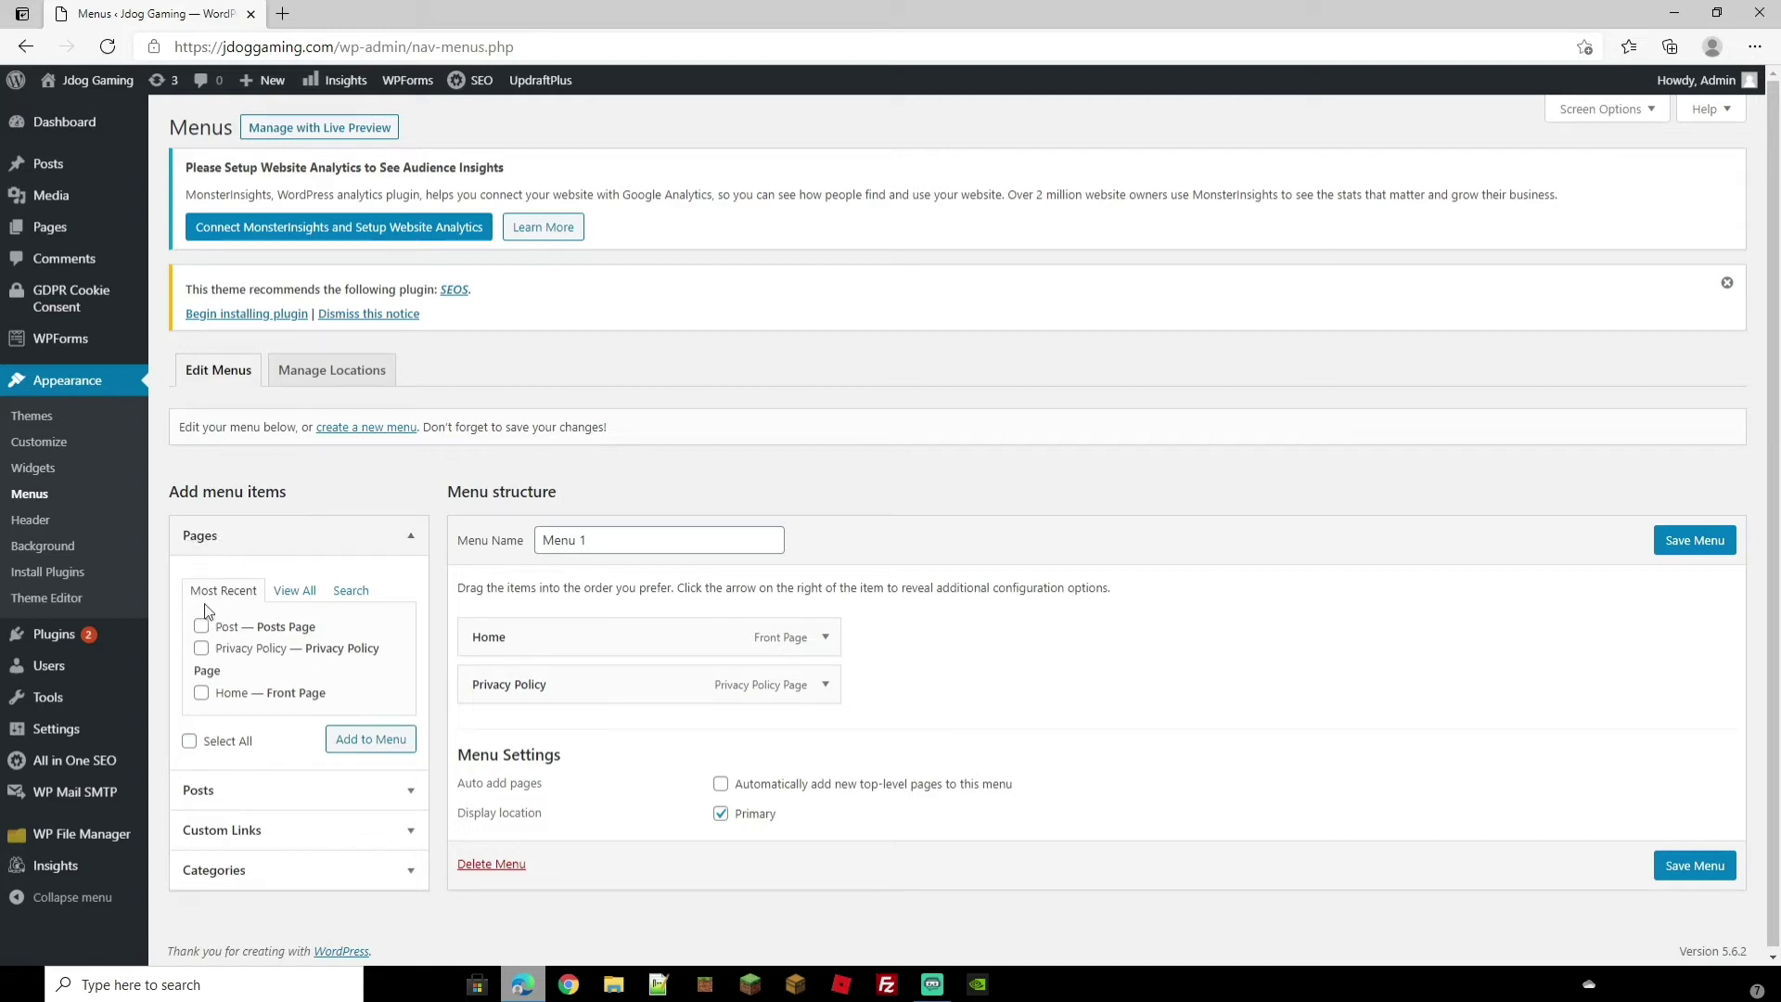
pyautogui.click(291, 594)
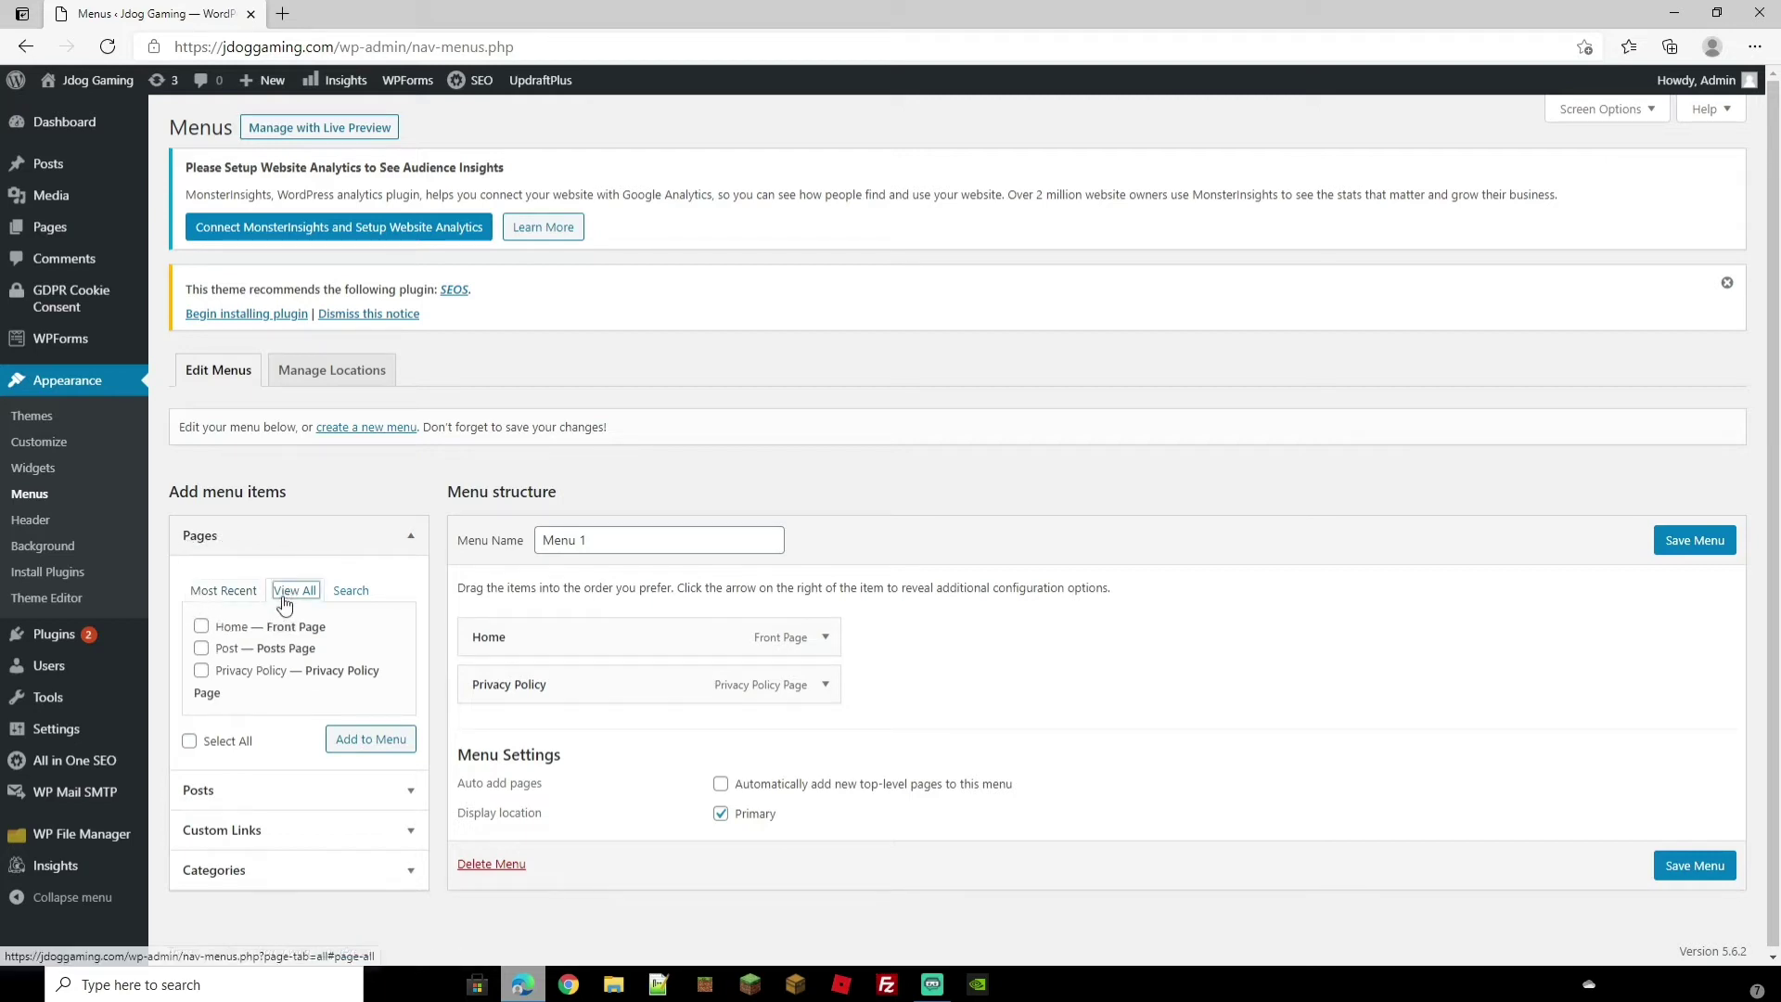
pyautogui.click(224, 598)
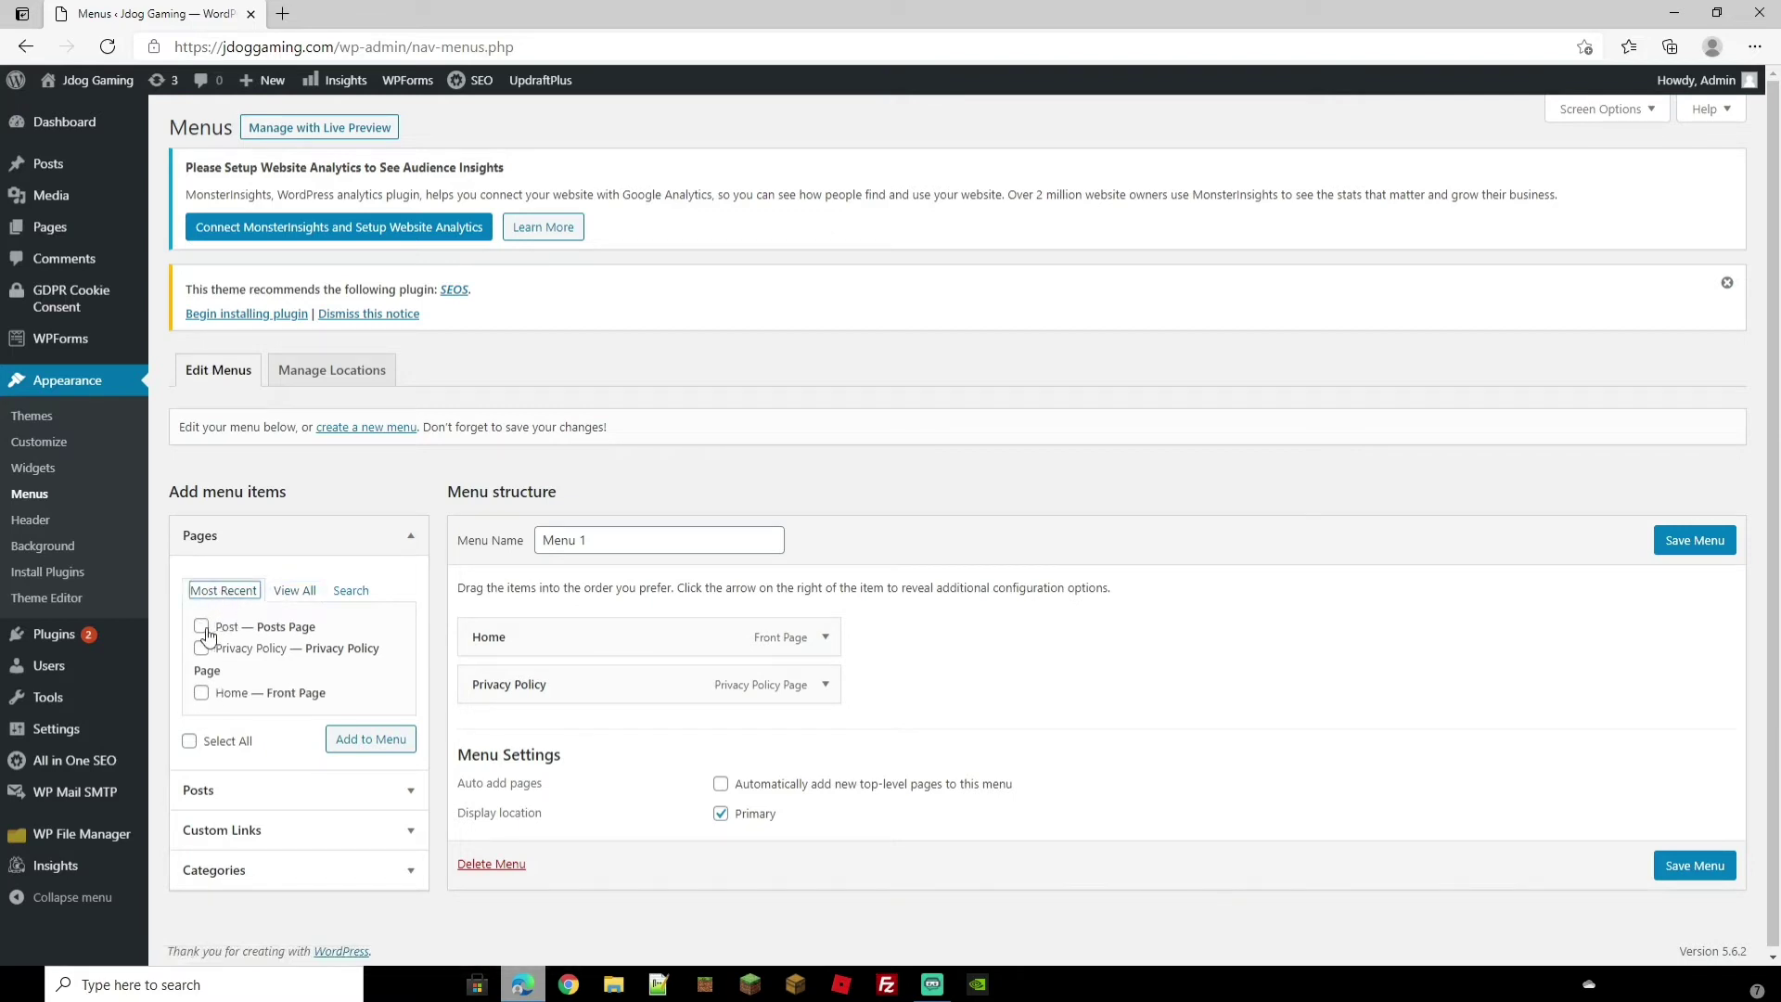
pyautogui.click(201, 627)
pyautogui.click(368, 739)
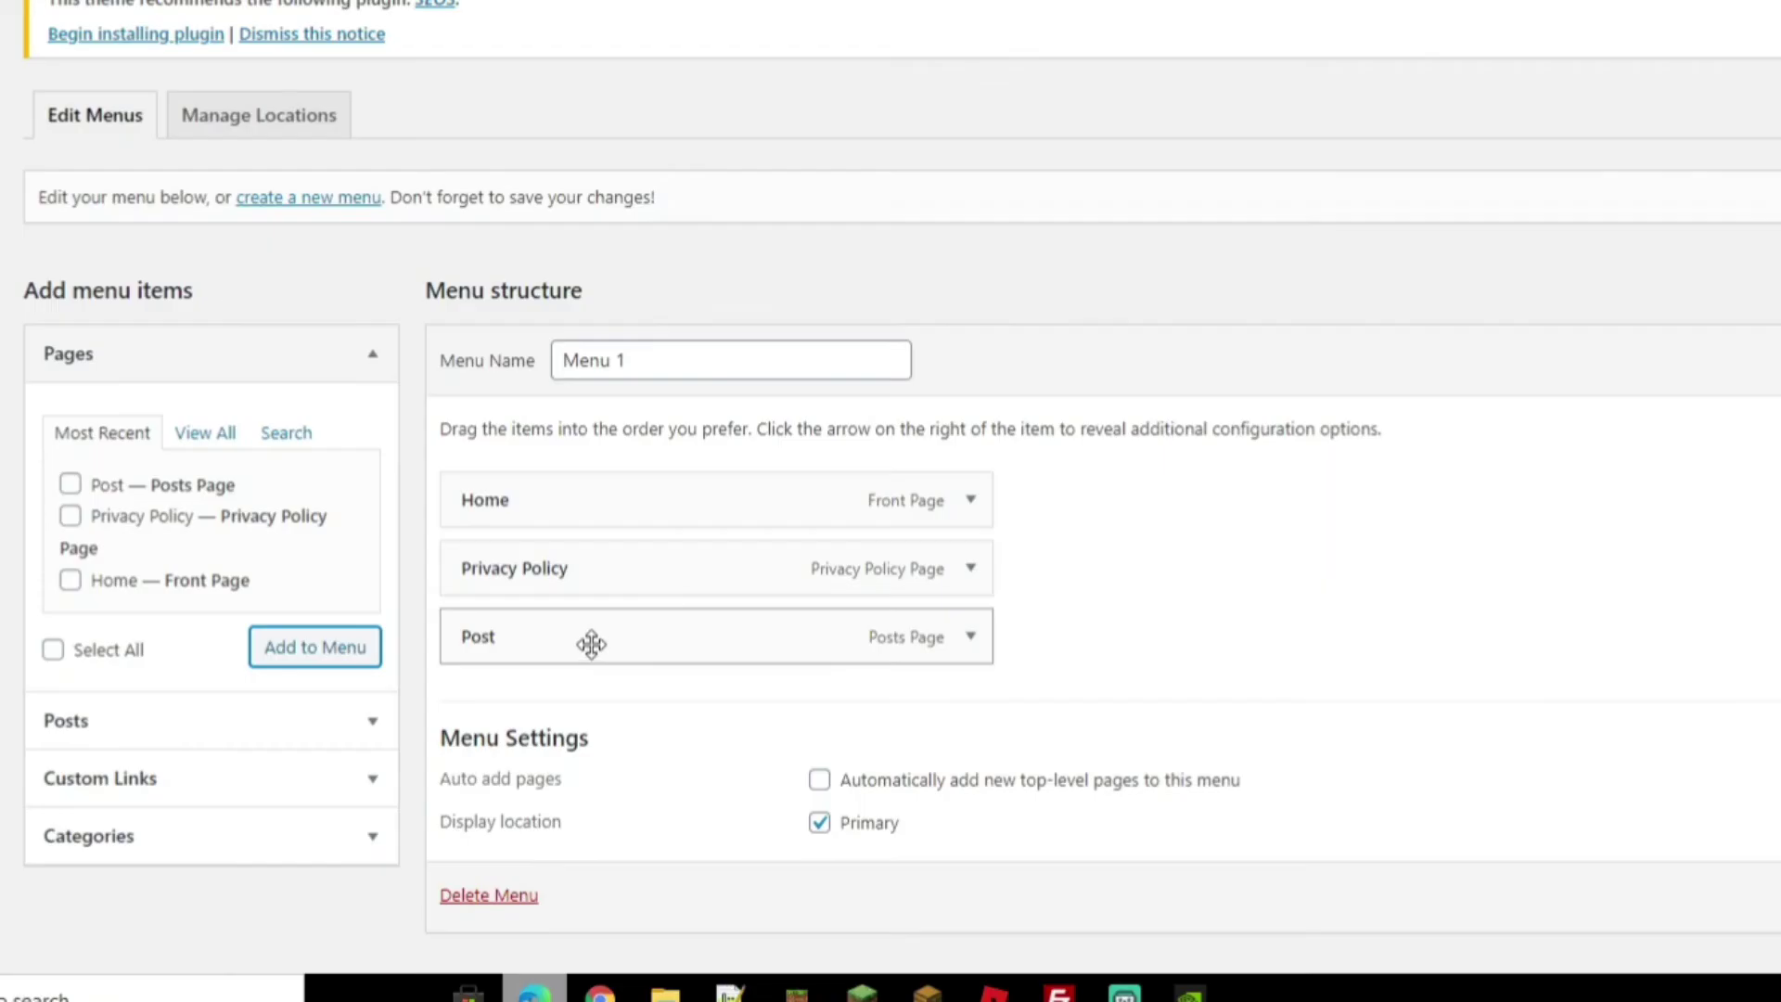
# Try nesting Post under Privacy Policy and Home under Post as sub-items in Menu 1.
pyautogui.moveTo(591, 644); pyautogui.dragTo(613, 640)
pyautogui.moveTo(626, 638)
pyautogui.mouseDown()
pyautogui.moveTo(684, 640)
pyautogui.moveTo(640, 638)
pyautogui.mouseUp()
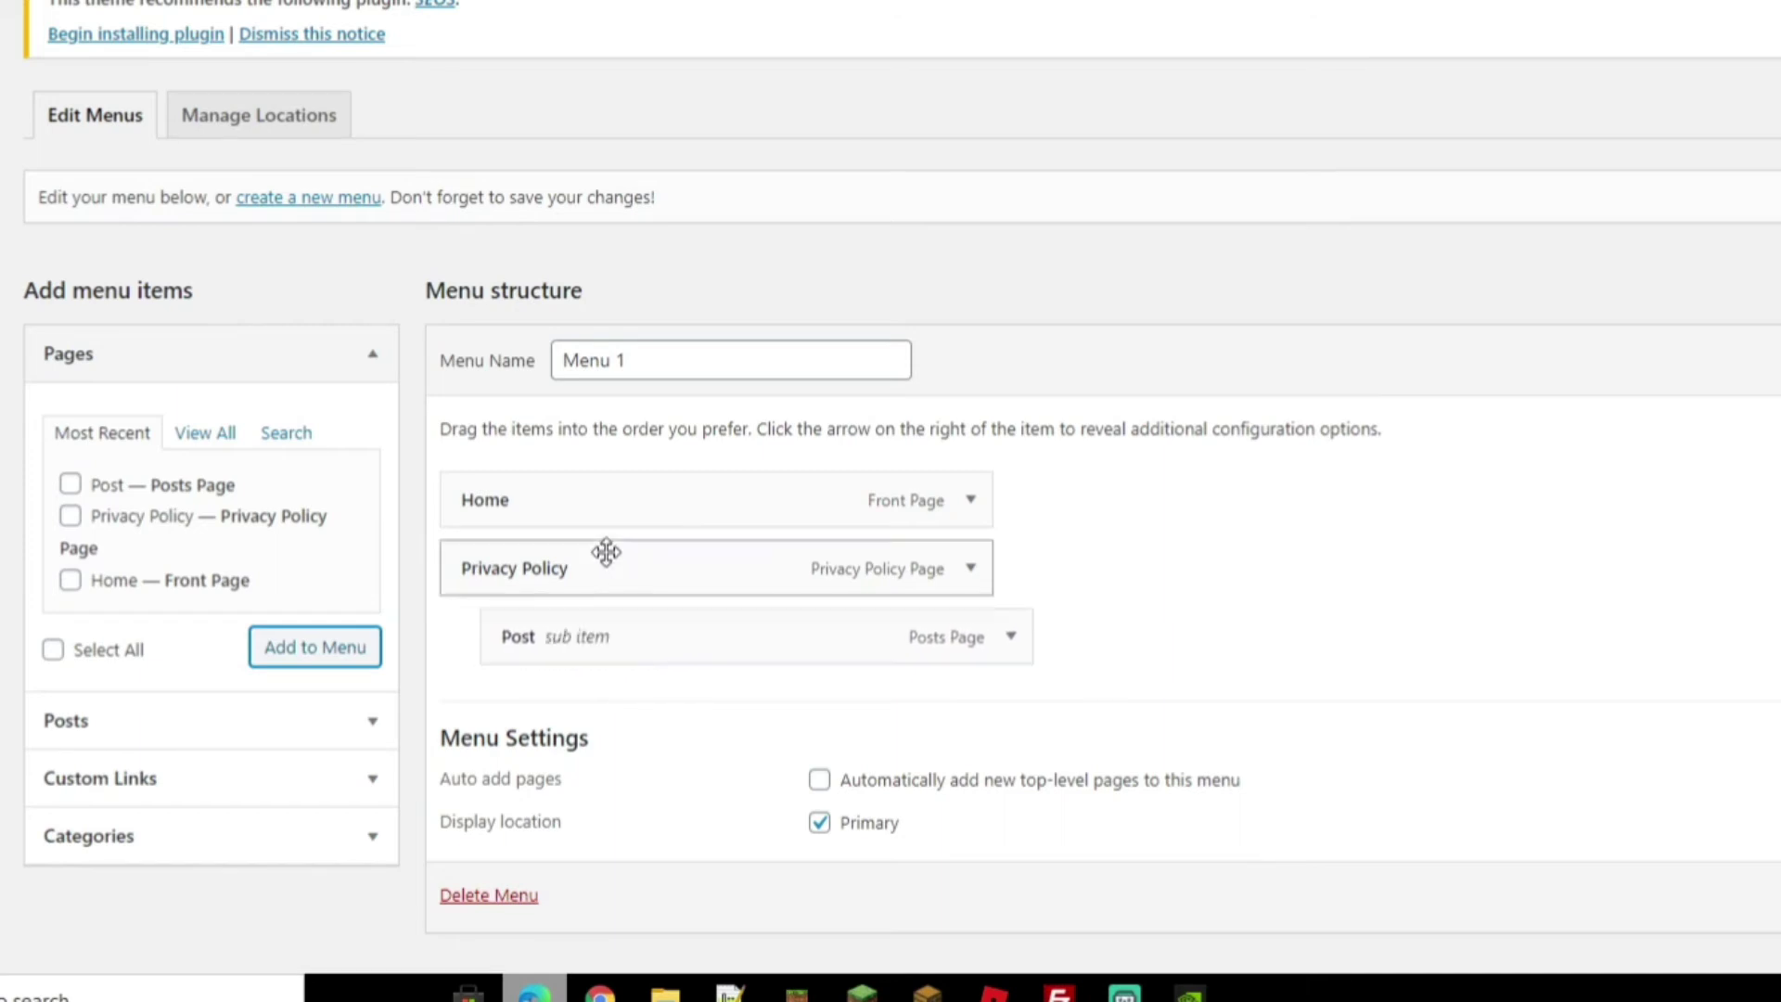
pyautogui.moveTo(580, 513); pyautogui.dragTo(684, 648)
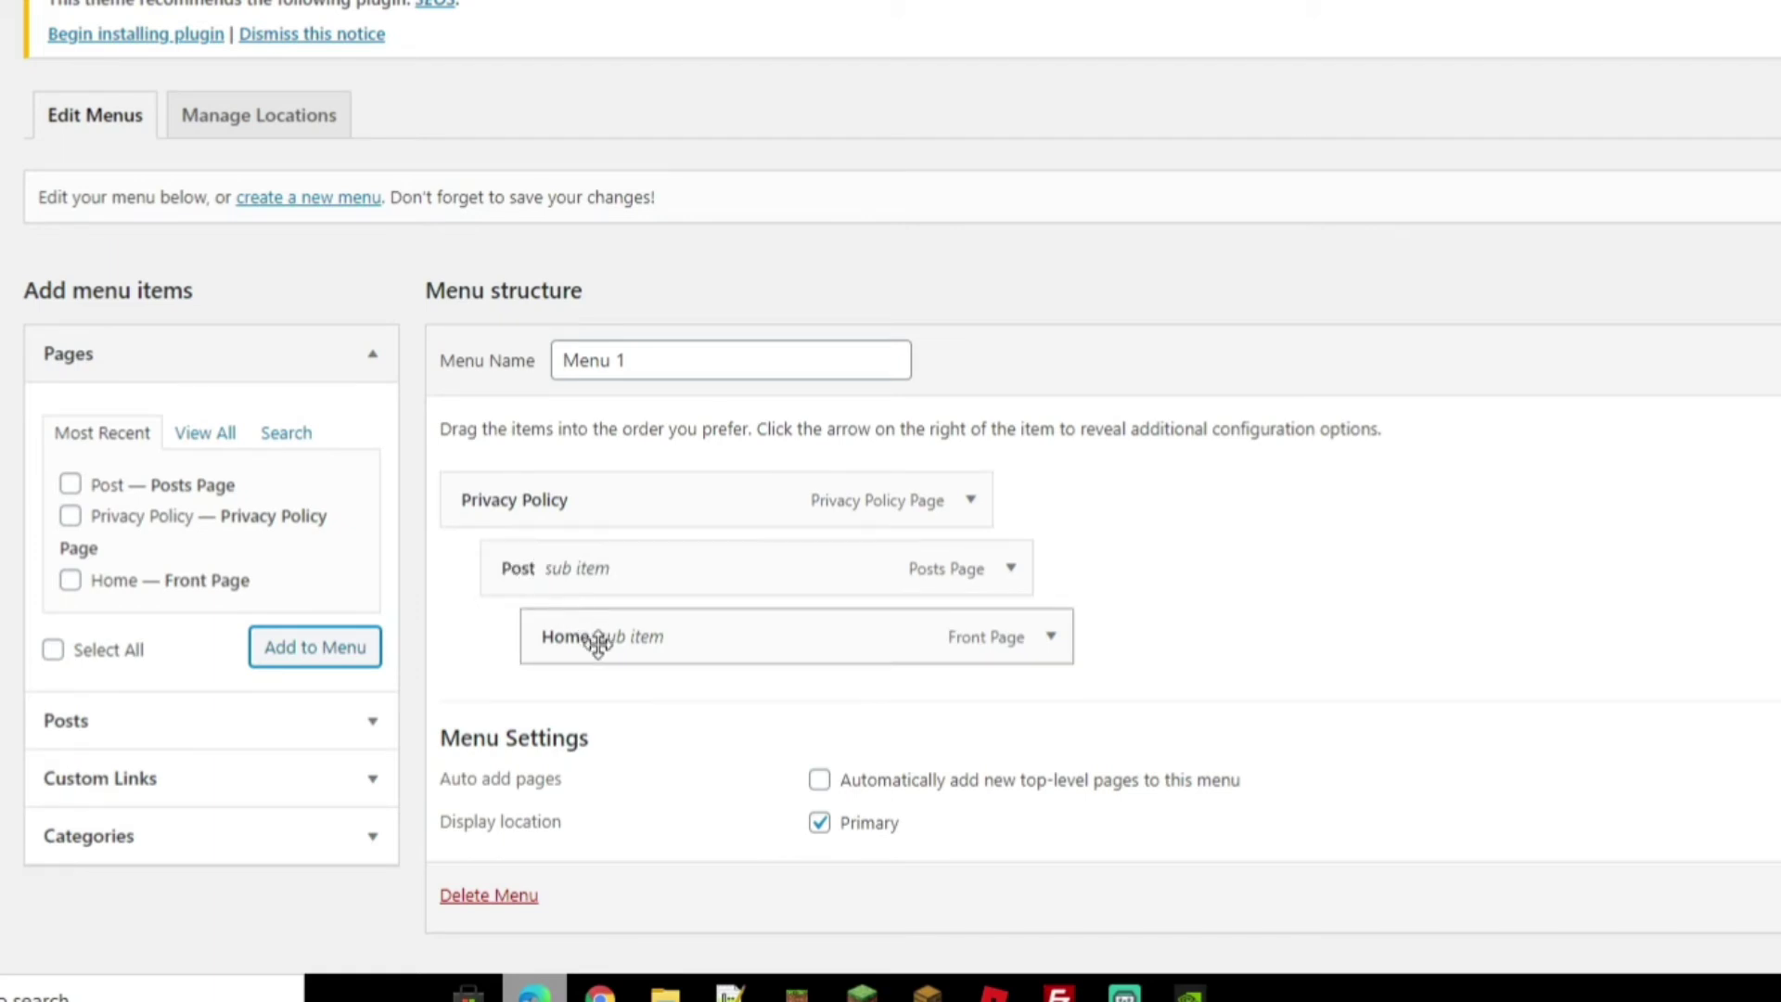
# Arrange Menu 1 as top-level items in the order Home, Post, Privacy Policy, and save it.
pyautogui.moveTo(608, 640); pyautogui.dragTo(524, 570)
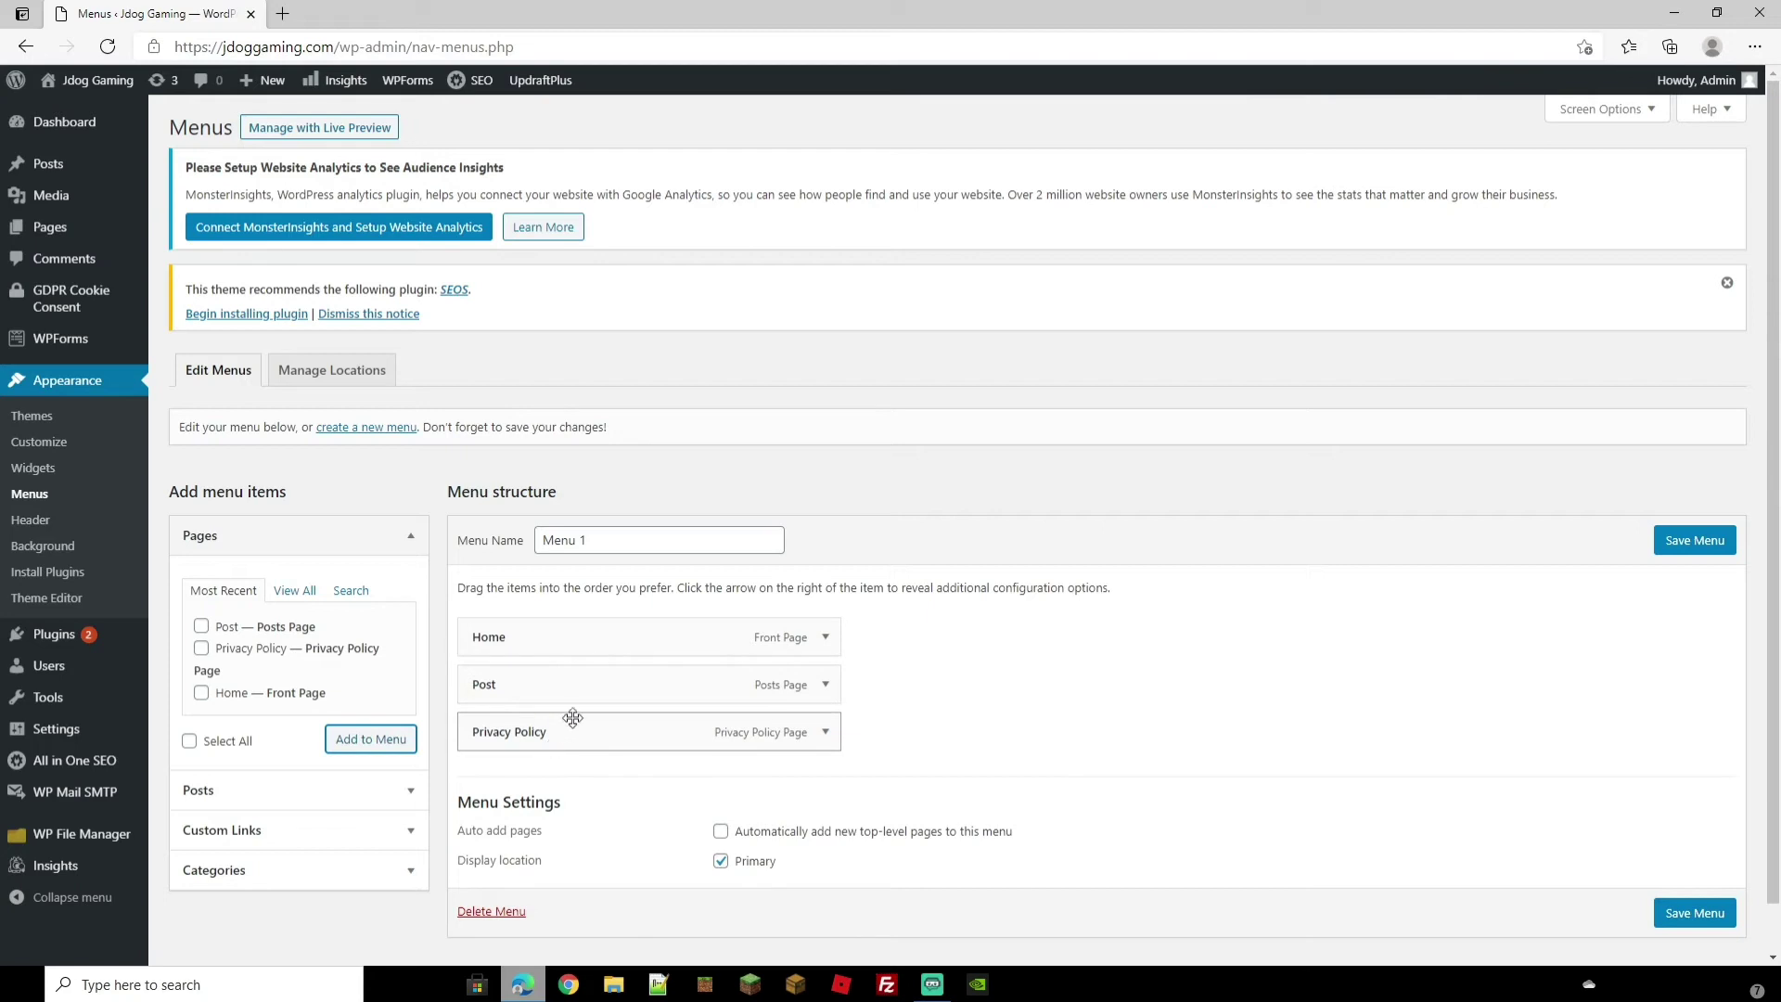
pyautogui.click(1687, 543)
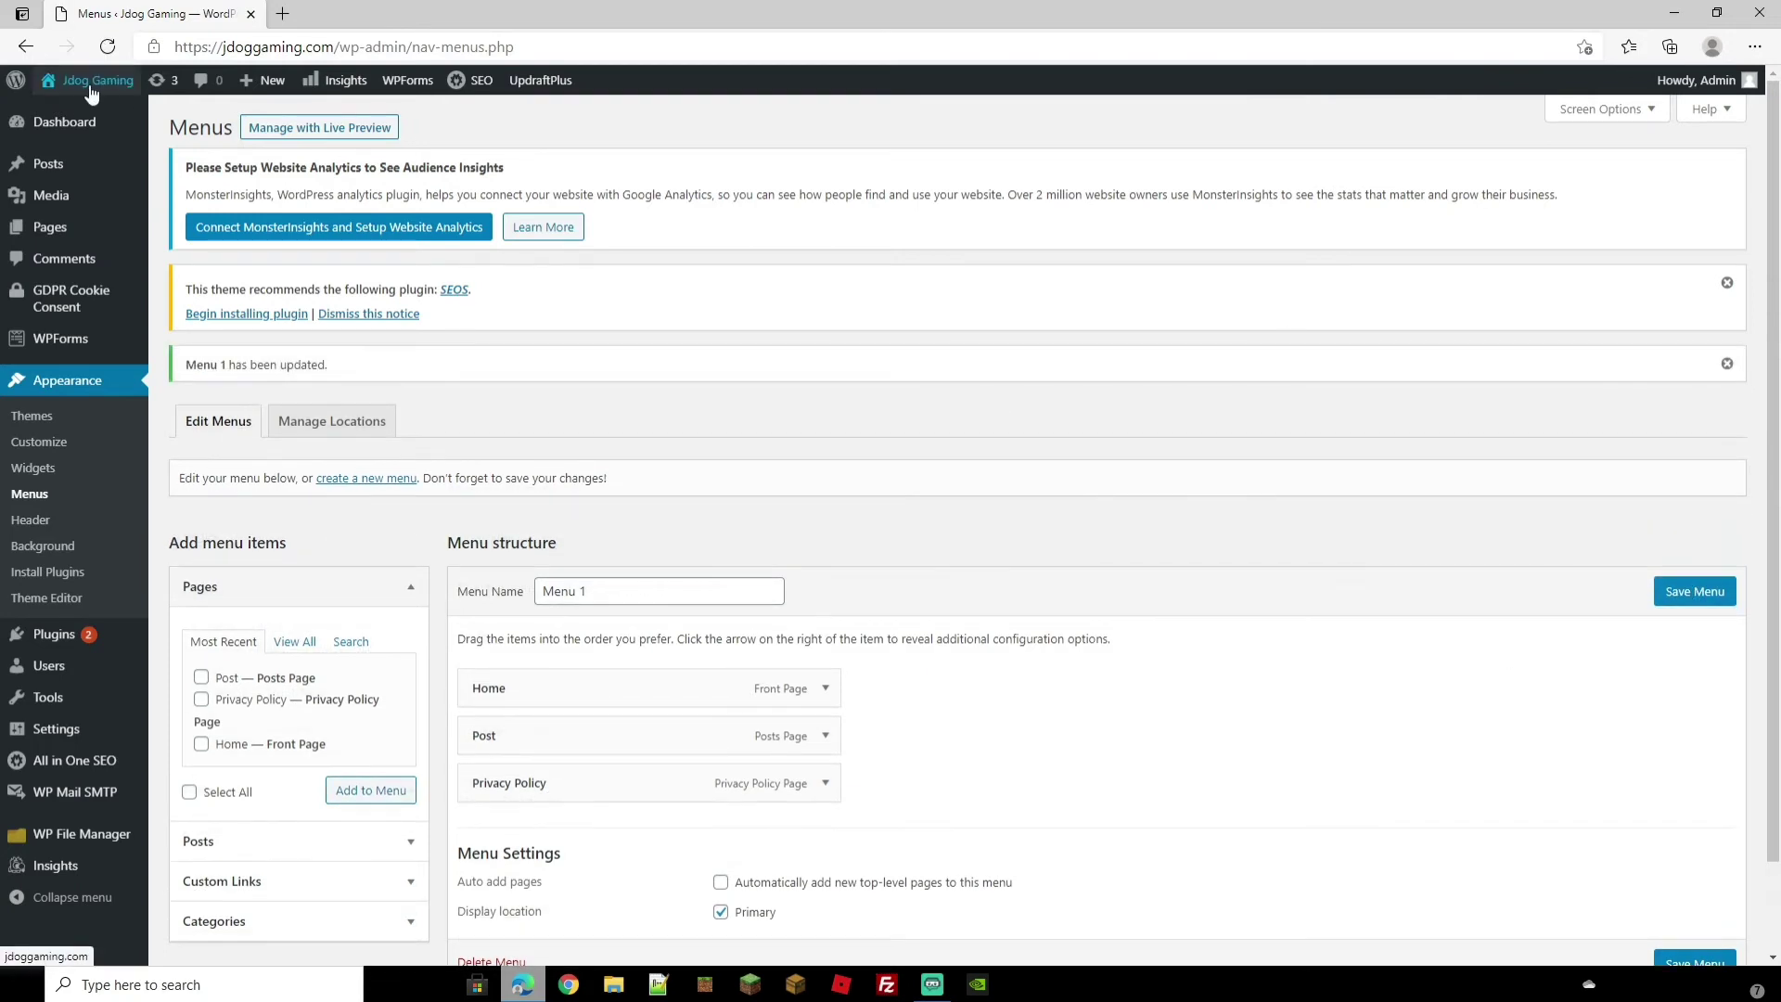
# Visit the live site and open its Post page to check the new navigation.
pyautogui.click(79, 115)
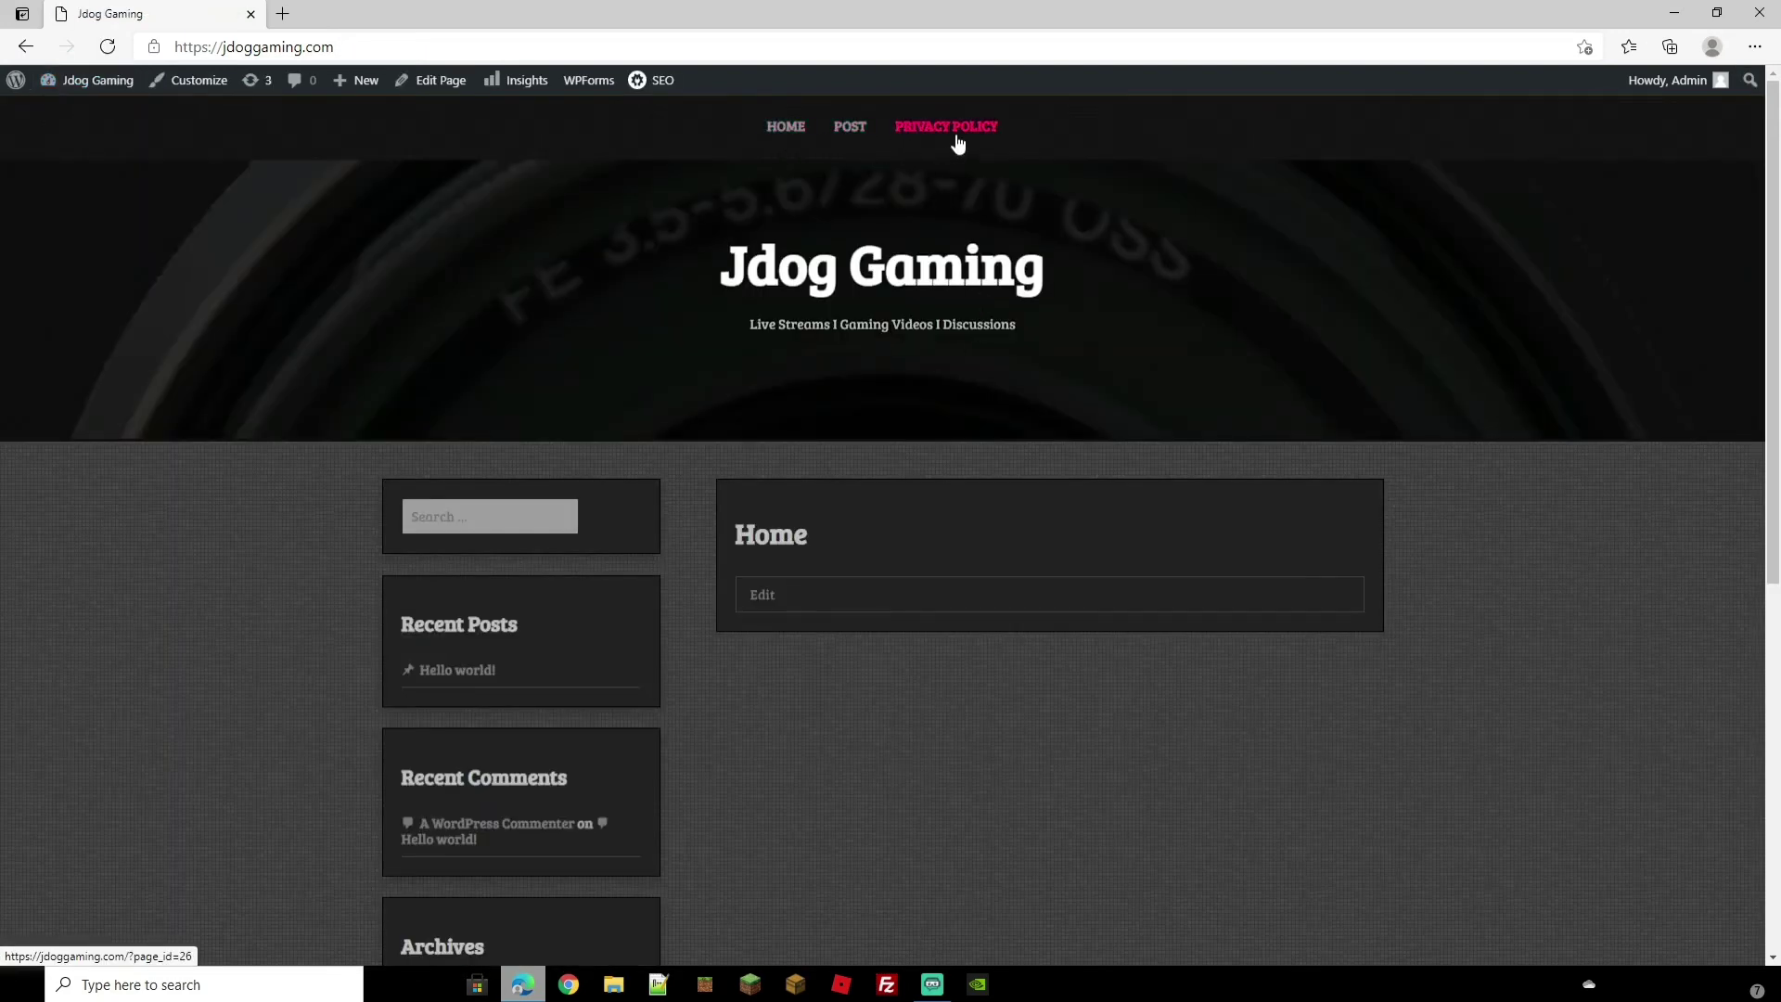
pyautogui.click(852, 139)
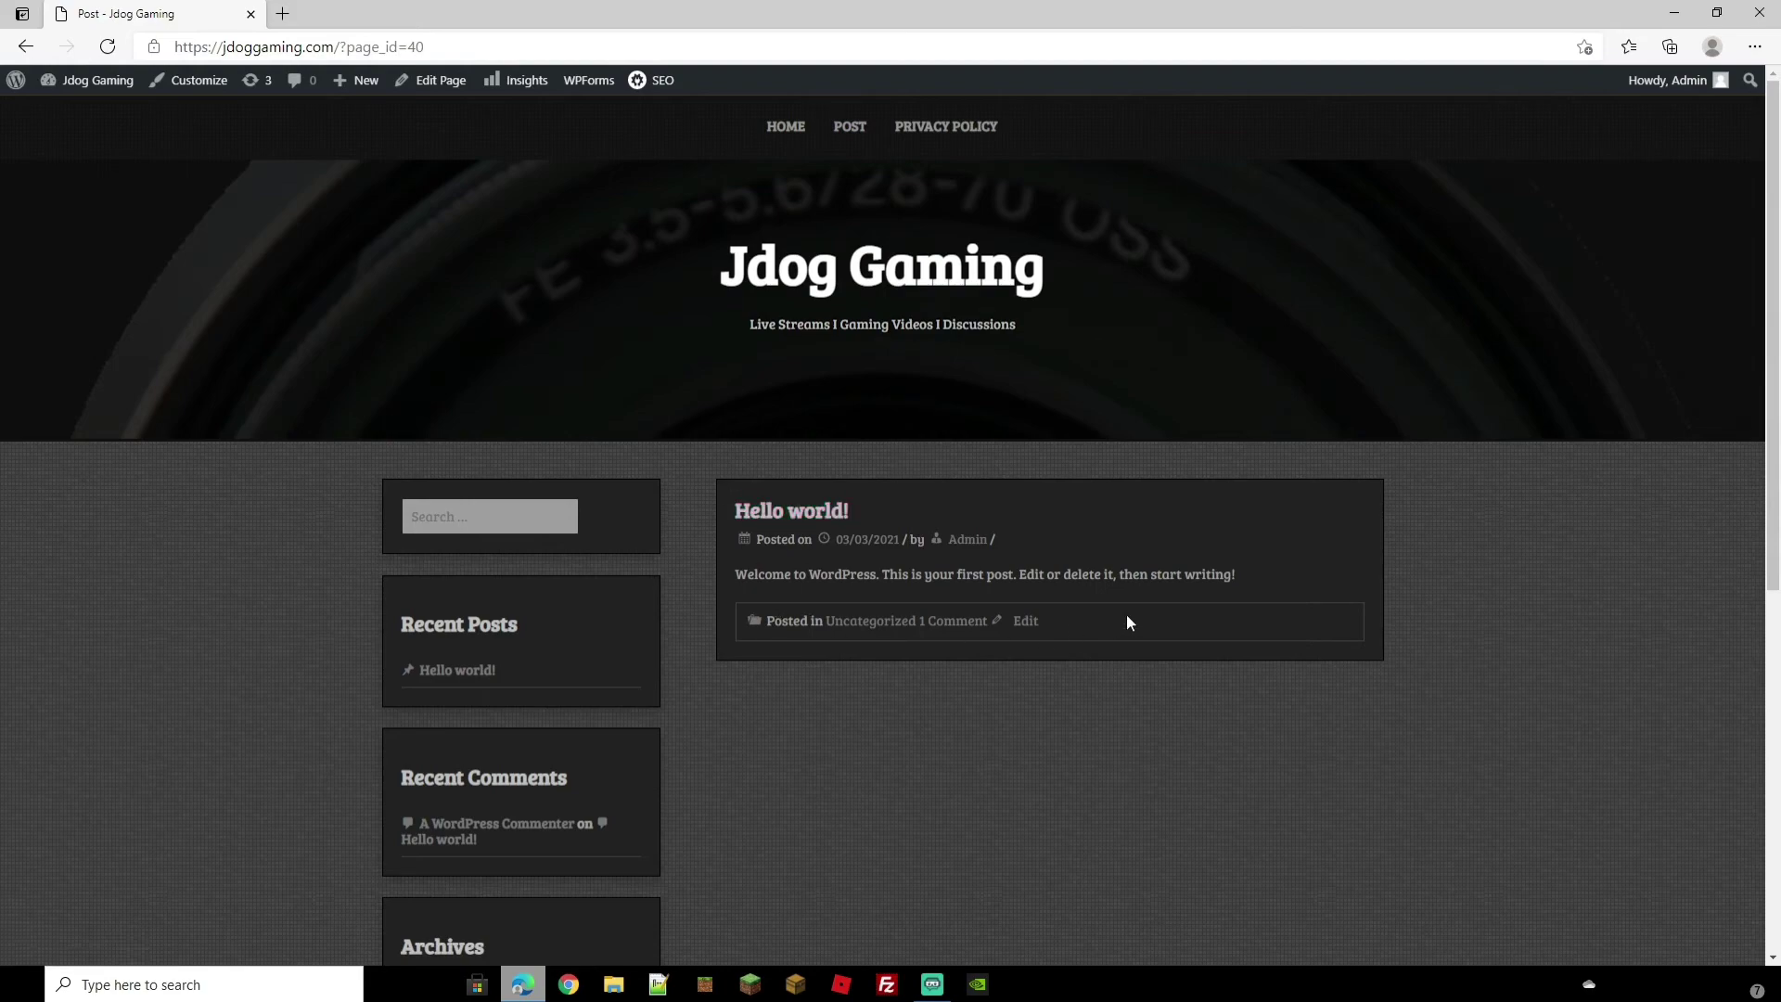
# Create and publish a post titled "Gaming Consoles Info" with sections on Xbox, PlayStation and Nintendo Wii.
pyautogui.moveTo(71, 167)
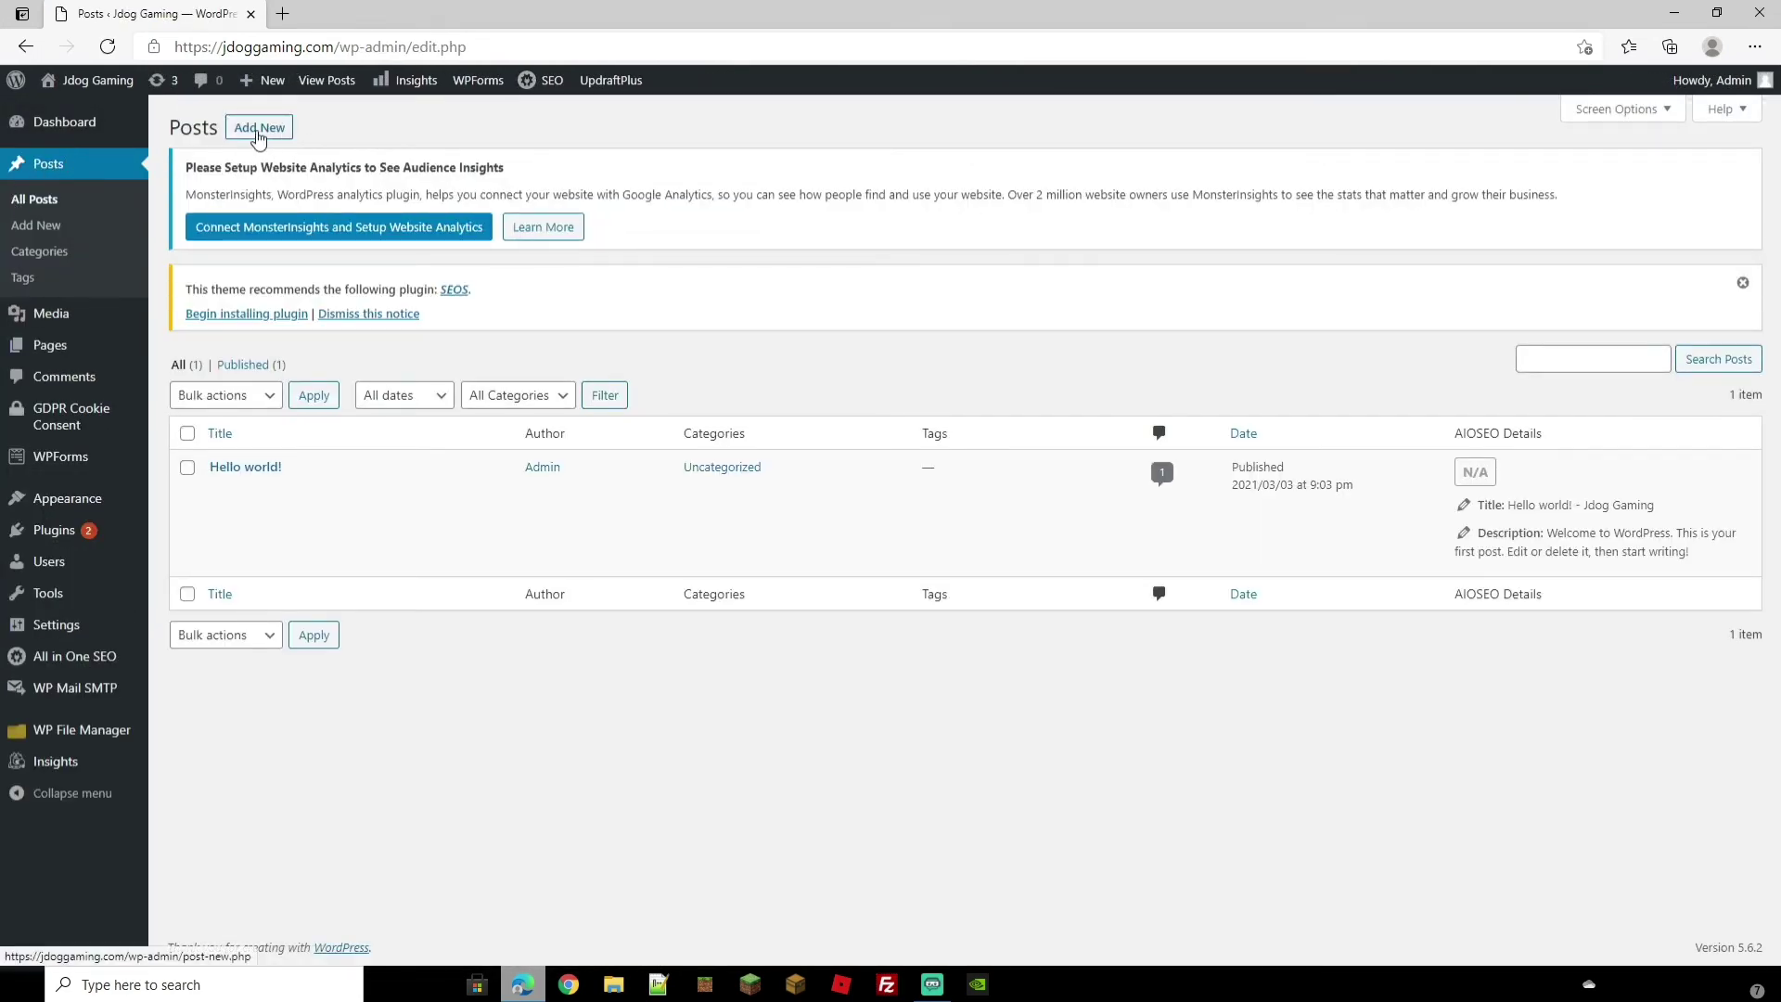
pyautogui.moveTo(262, 90)
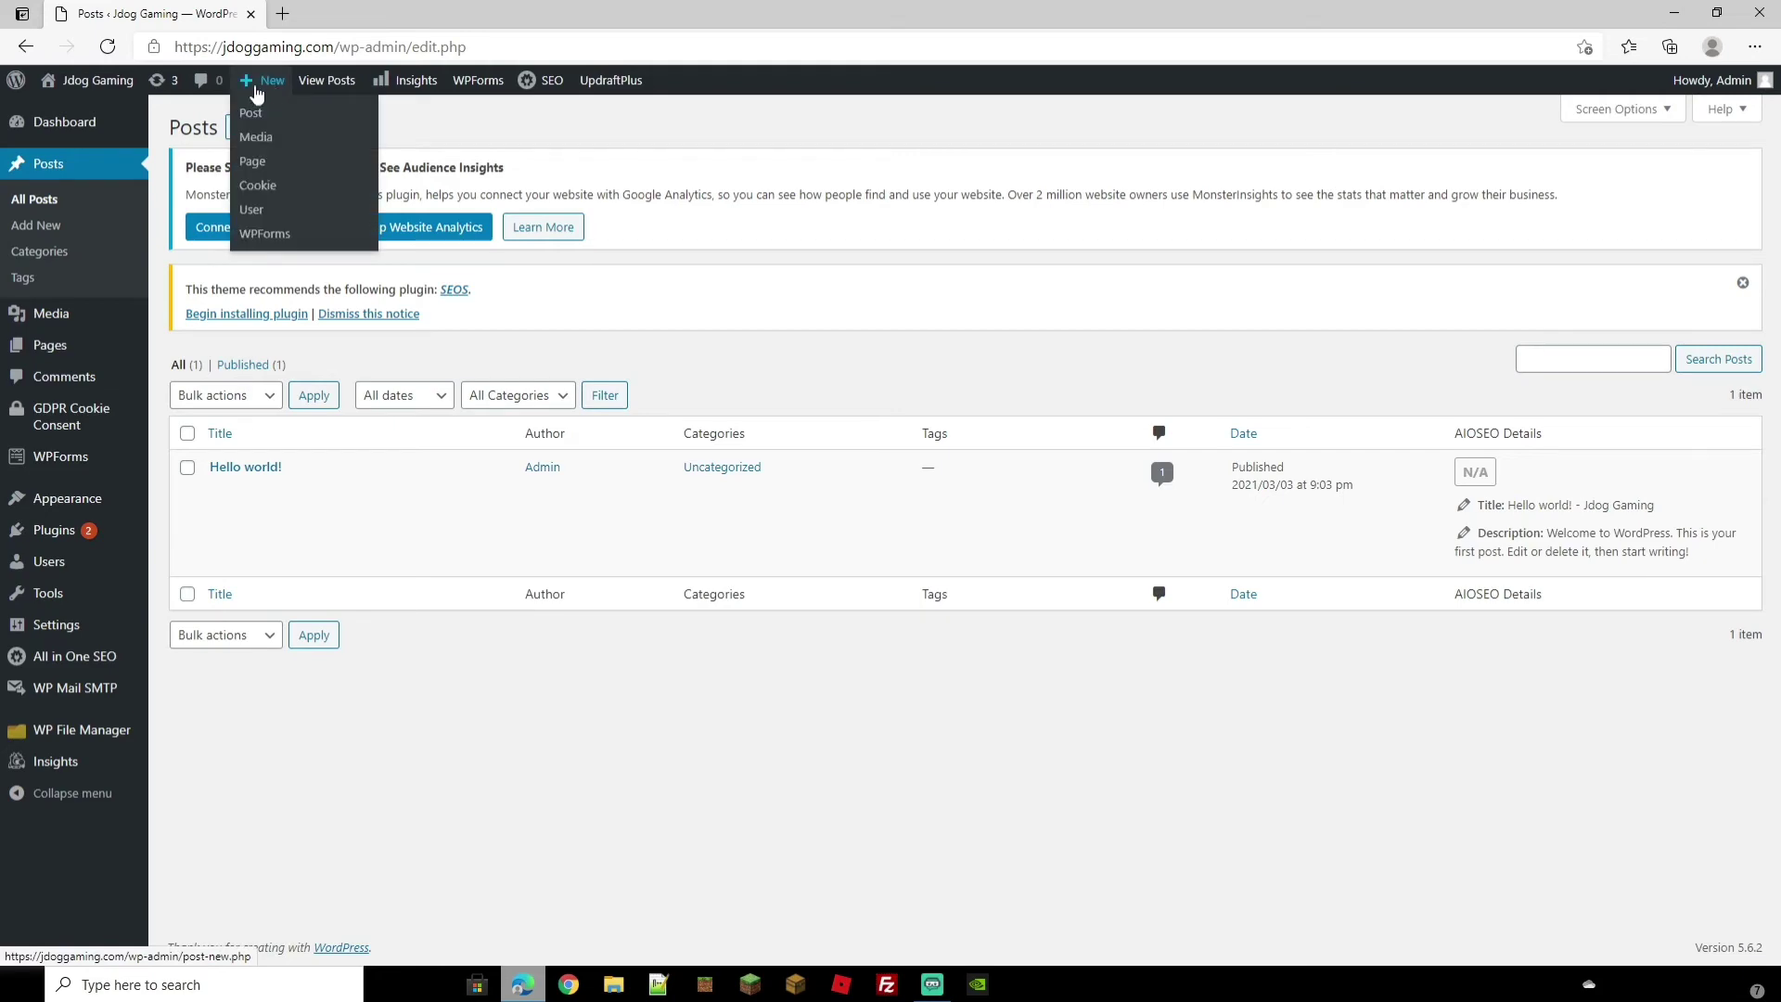
pyautogui.click(253, 117)
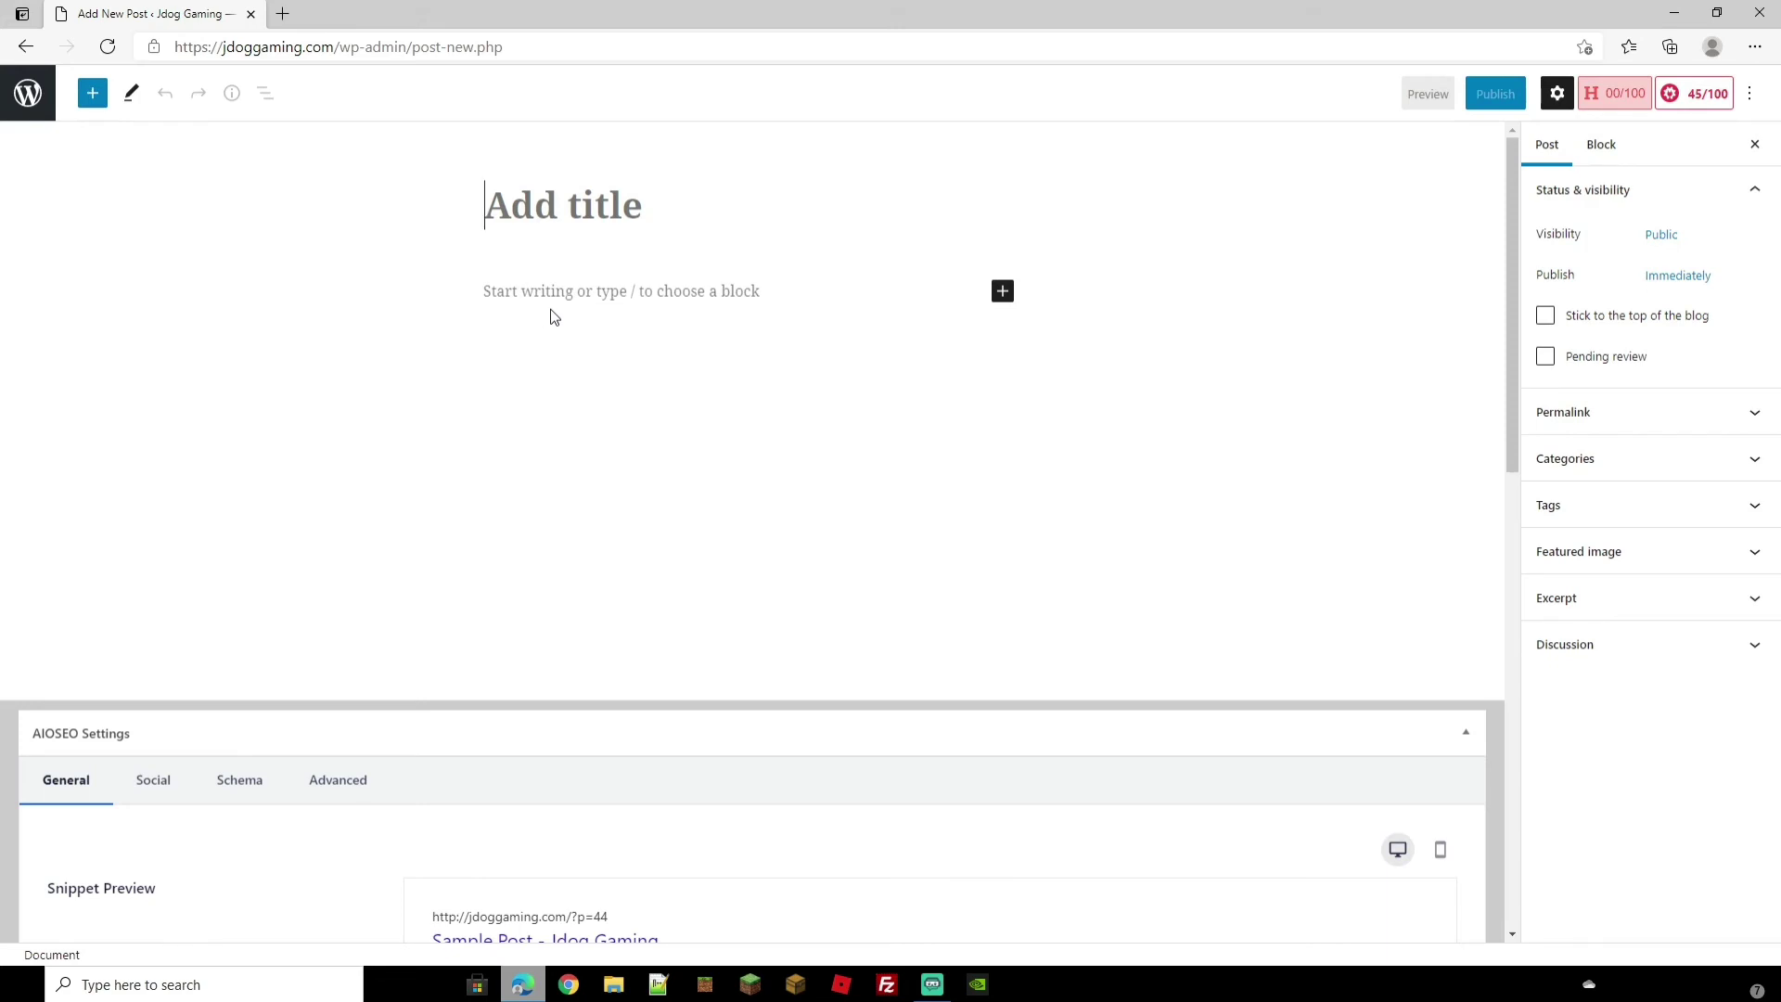
pyautogui.hotkey('ctrl', 'v')
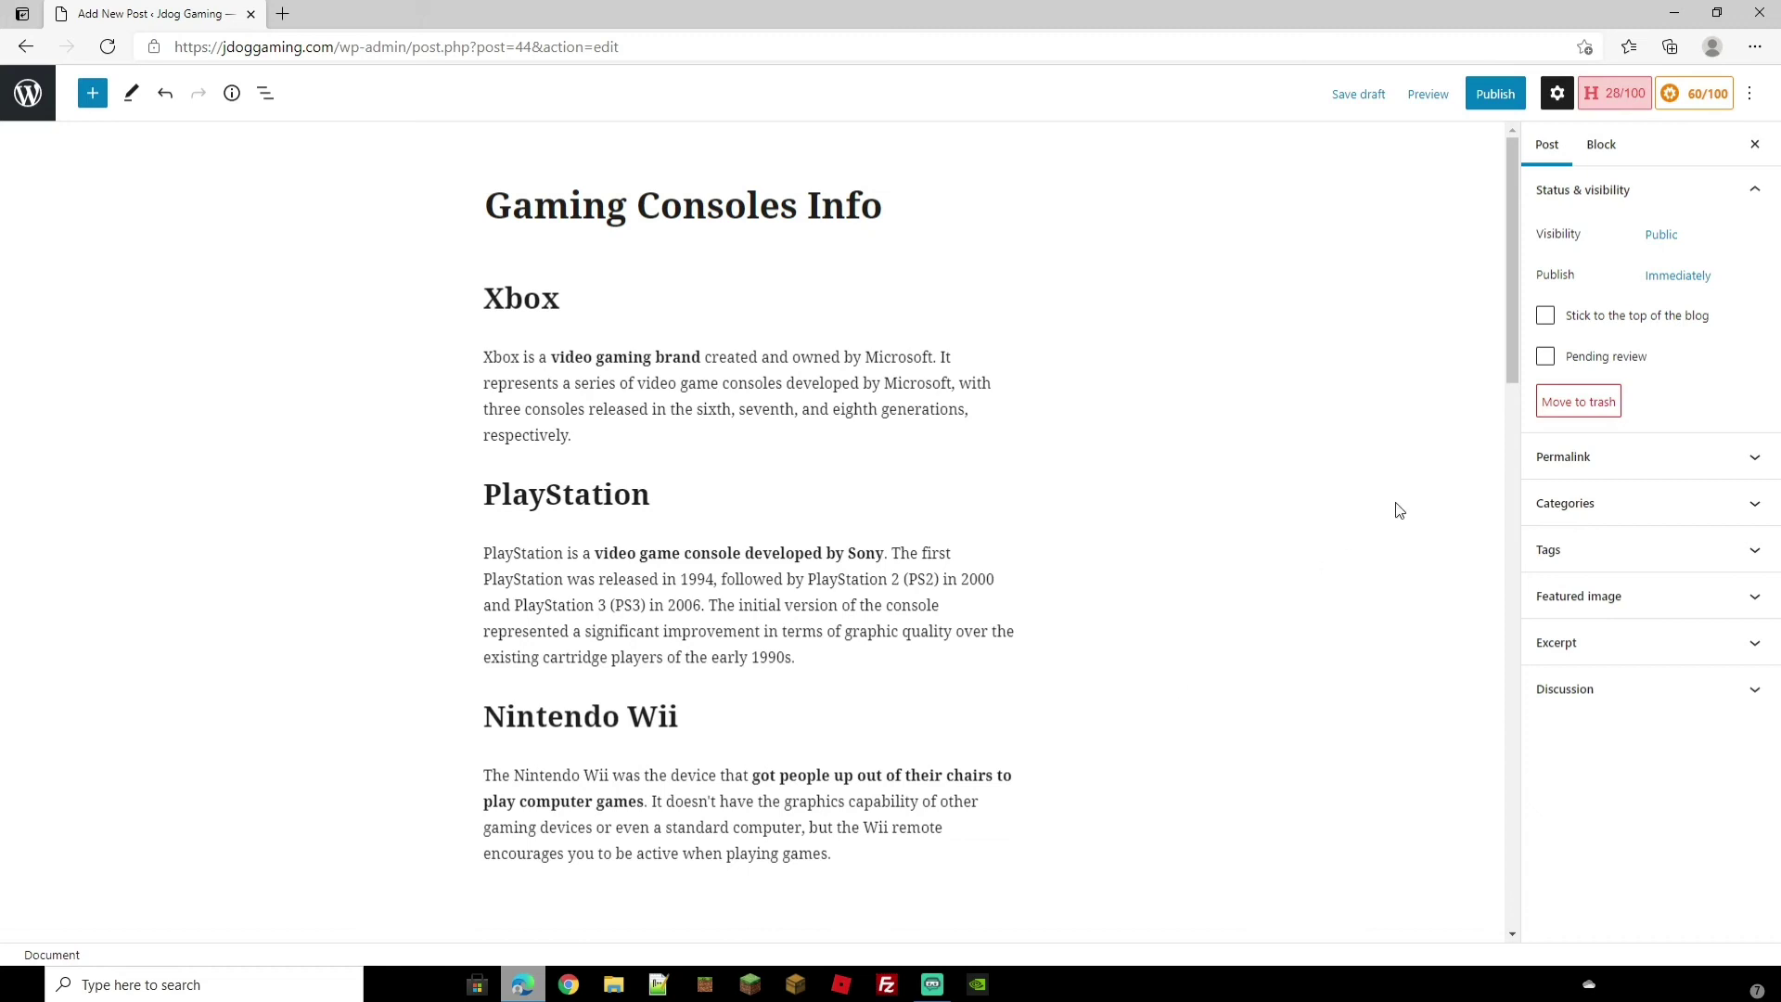
pyautogui.click(1492, 102)
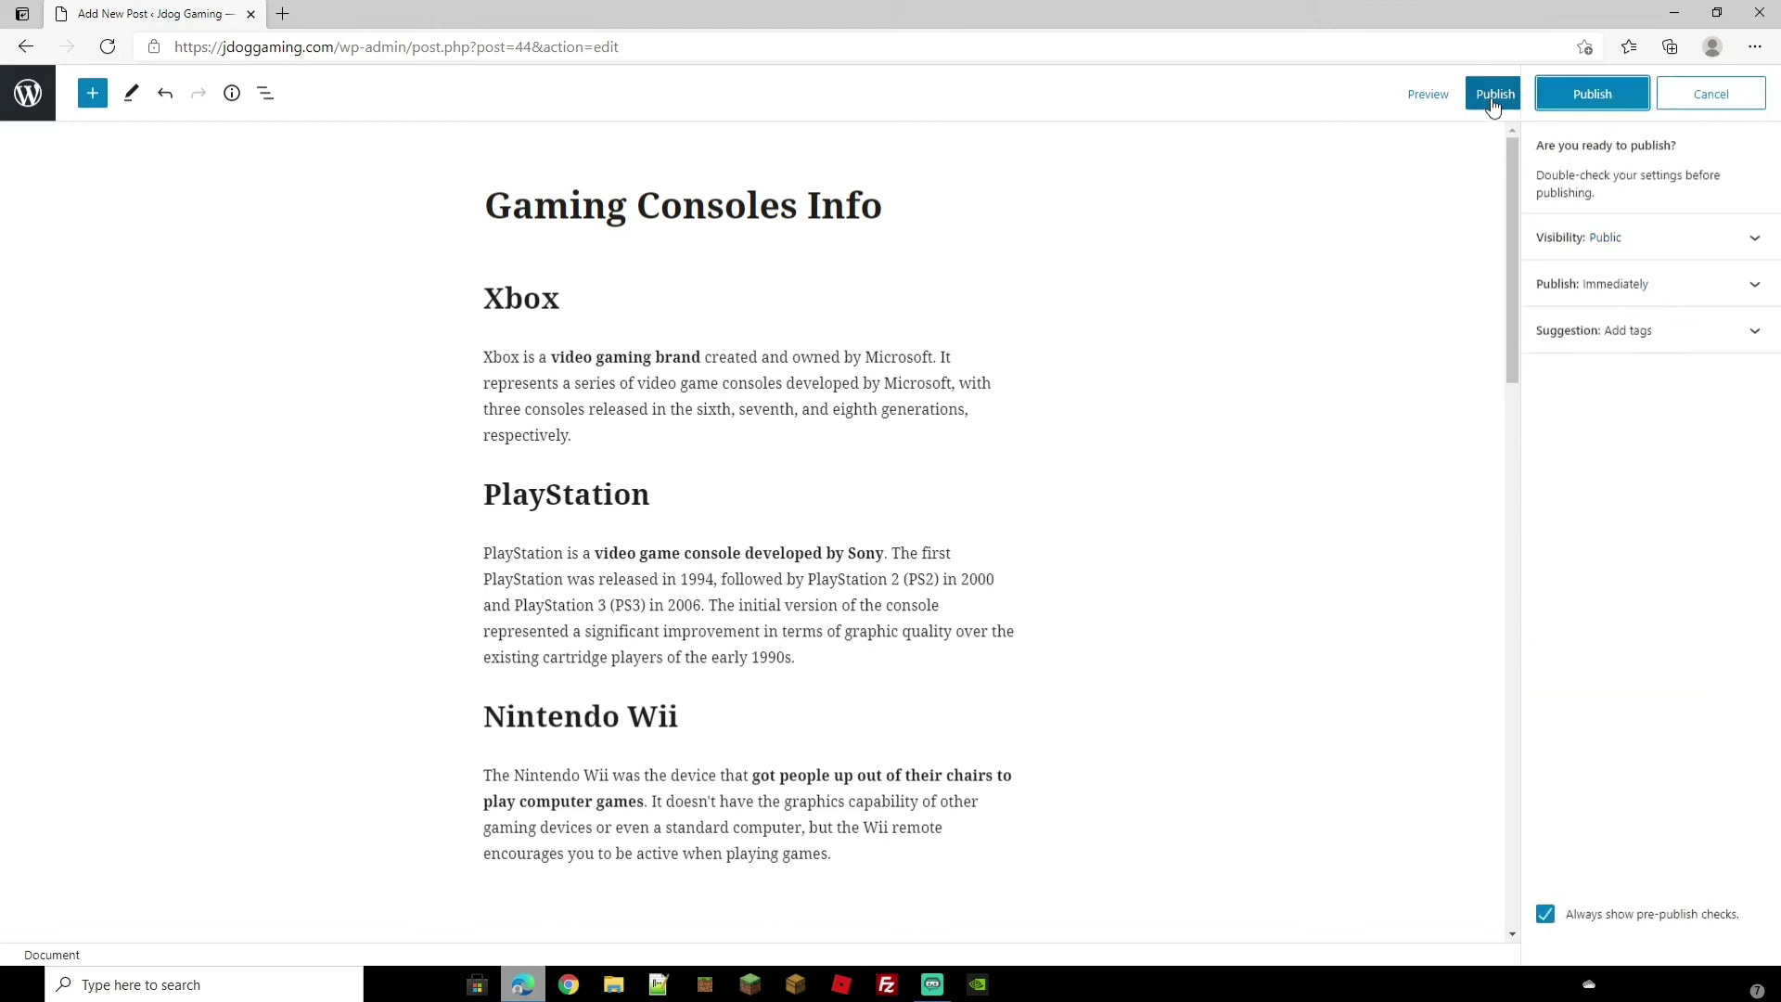
pyautogui.click(1585, 102)
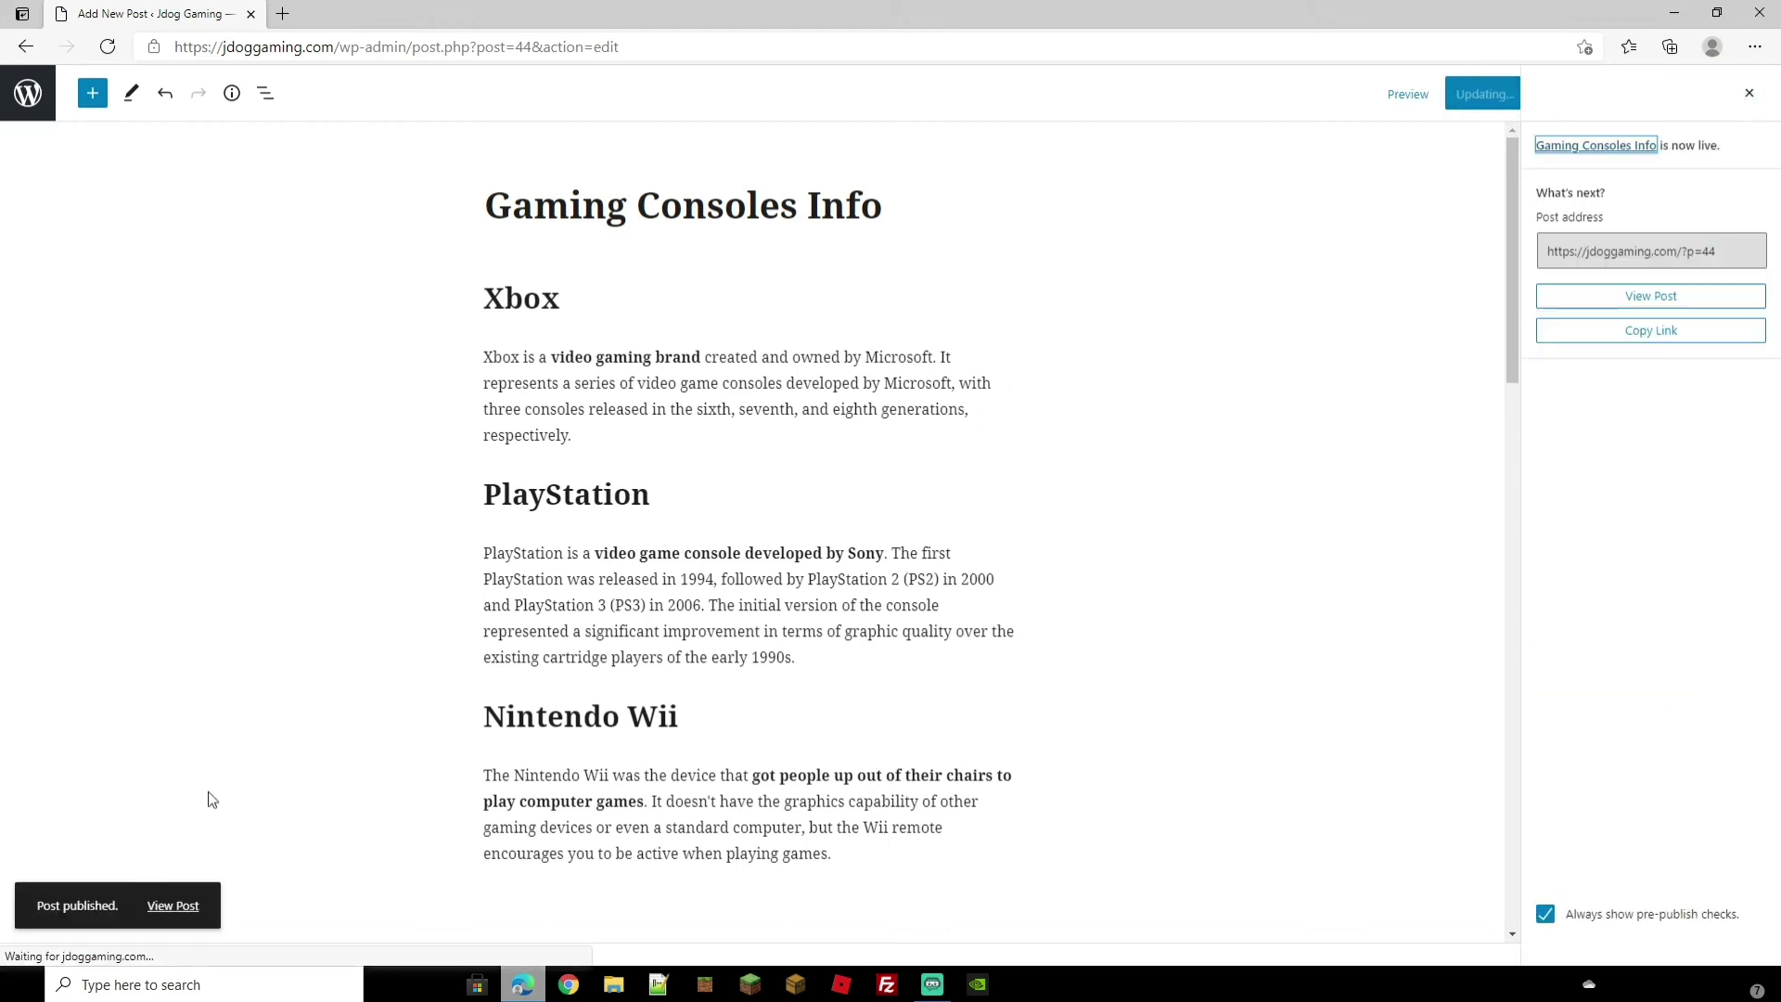
# View the published post on the site and check the Hello world! and Gaming Consoles Info links under Recent Posts.
pyautogui.click(182, 907)
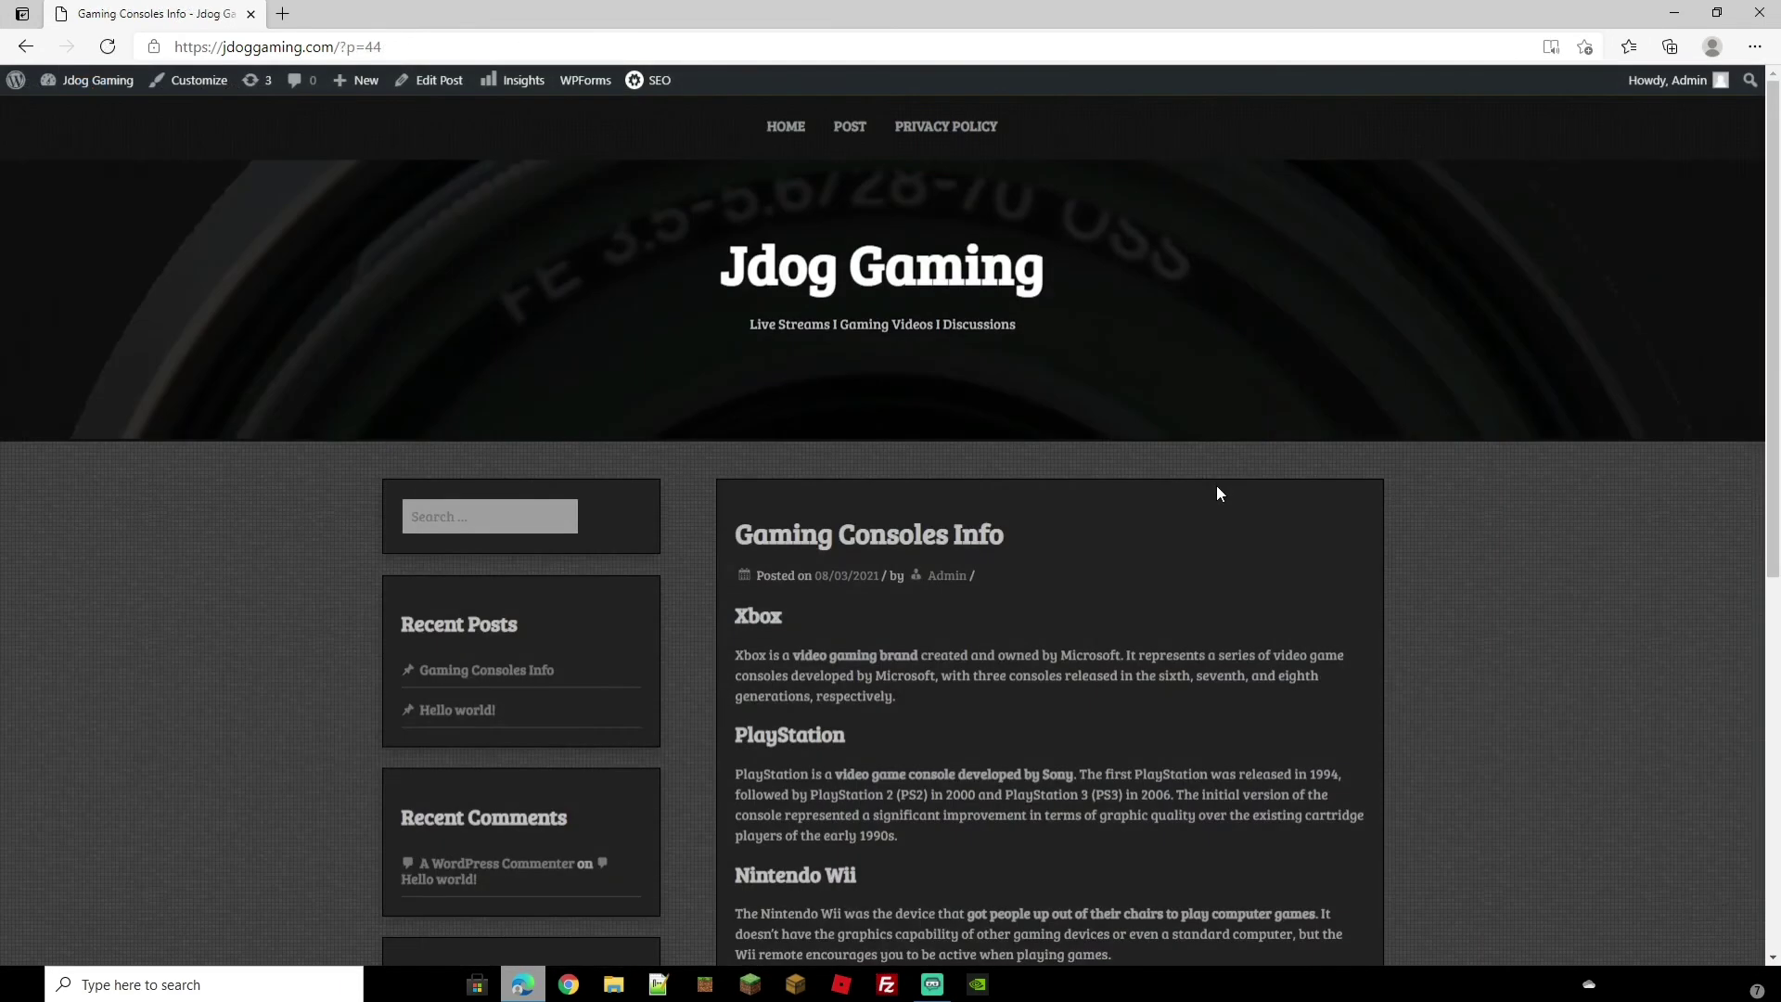
pyautogui.scroll(-5, 1216, 486)
pyautogui.scroll(-3, 1044, 649)
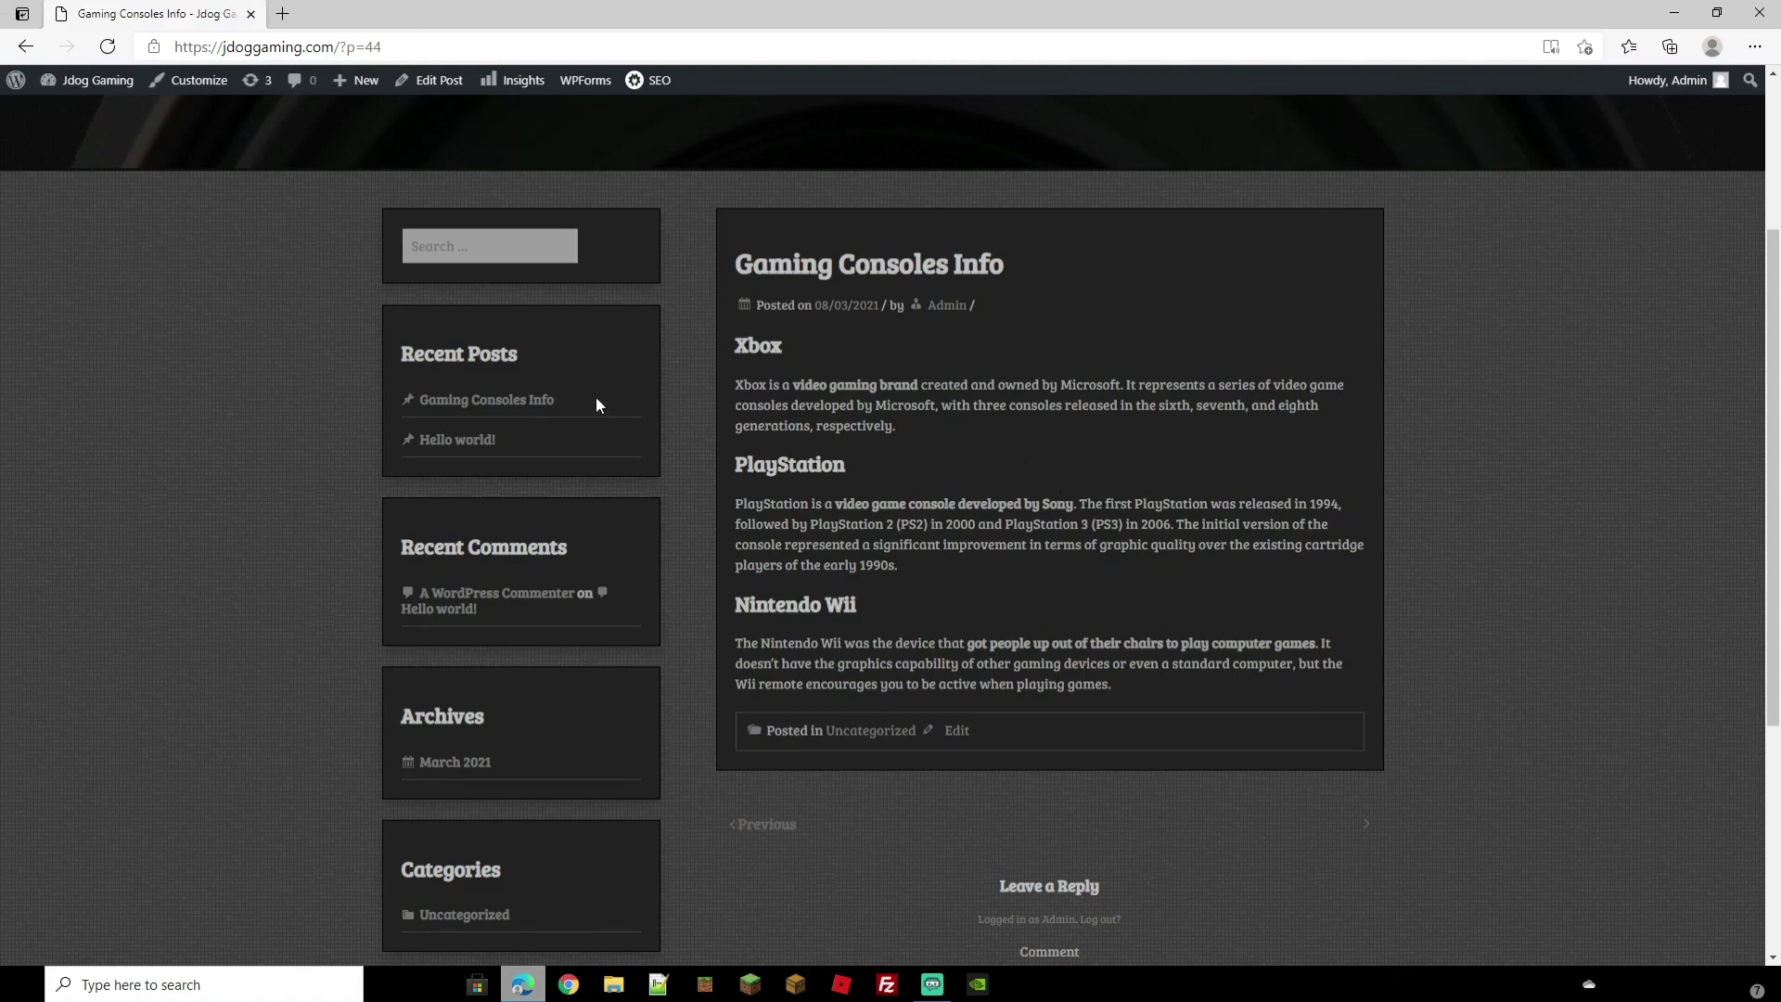
pyautogui.click(457, 439)
pyautogui.click(472, 409)
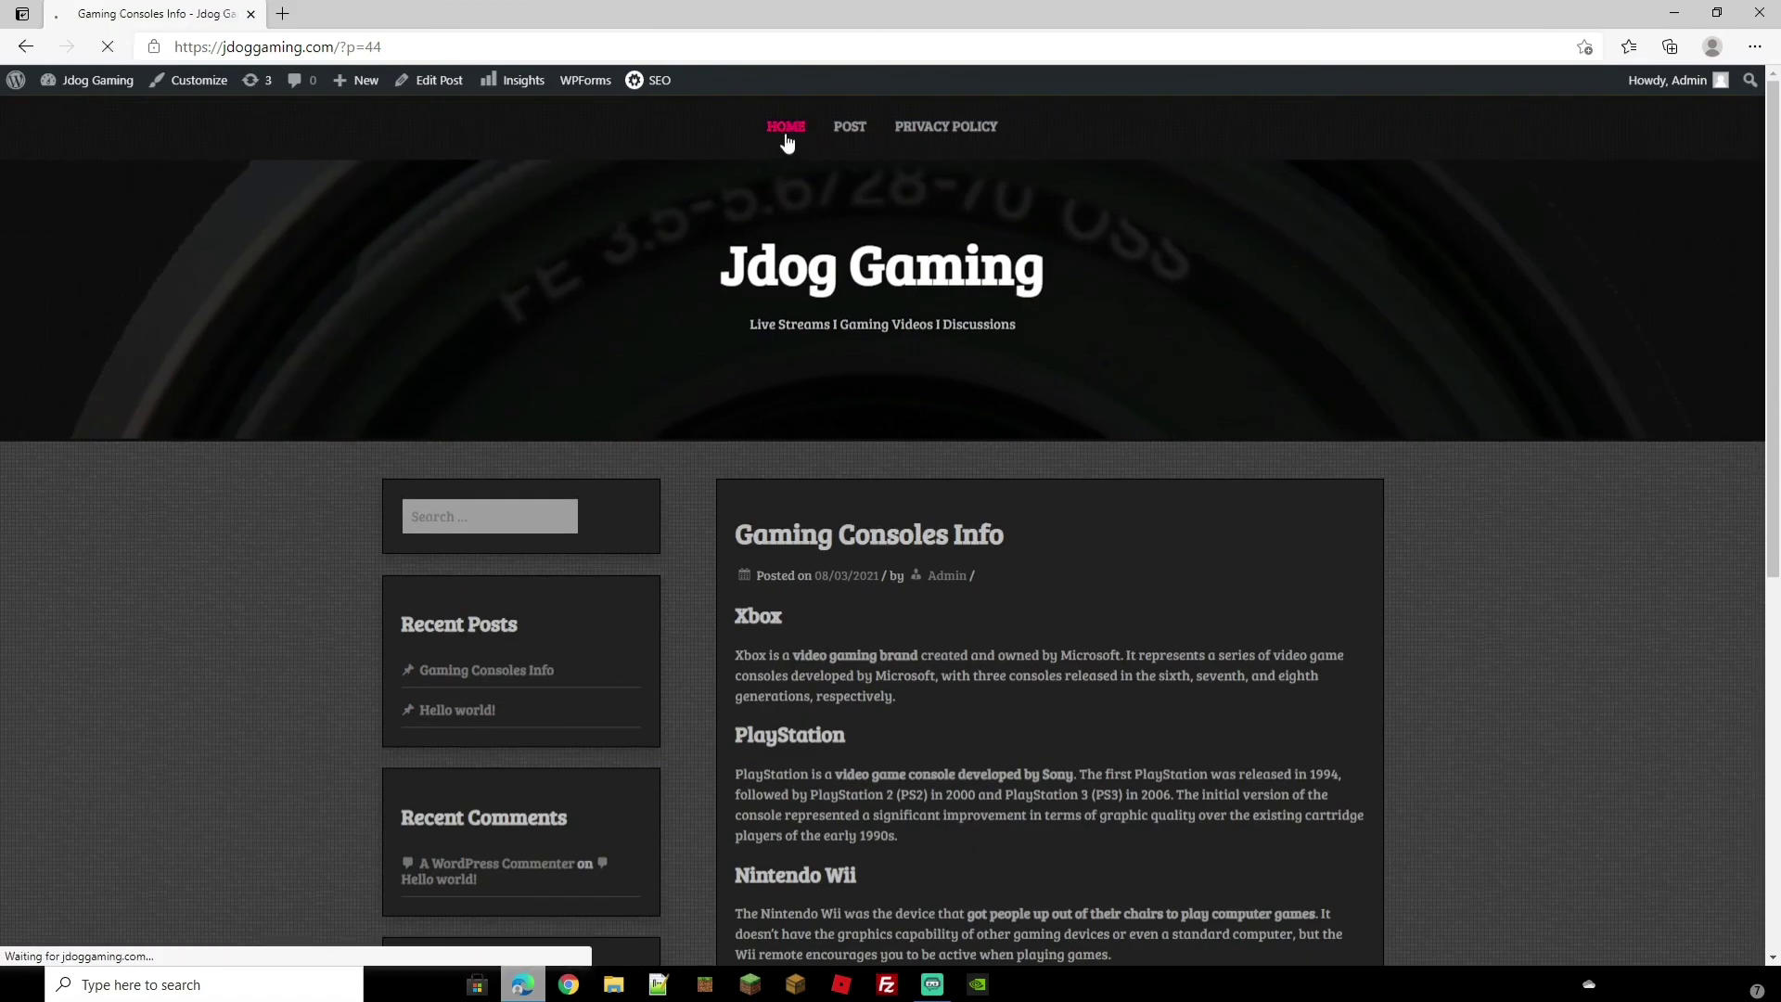
# Open the site's Home page, followed by its Post page, and review the posts listed there.
pyautogui.click(785, 136)
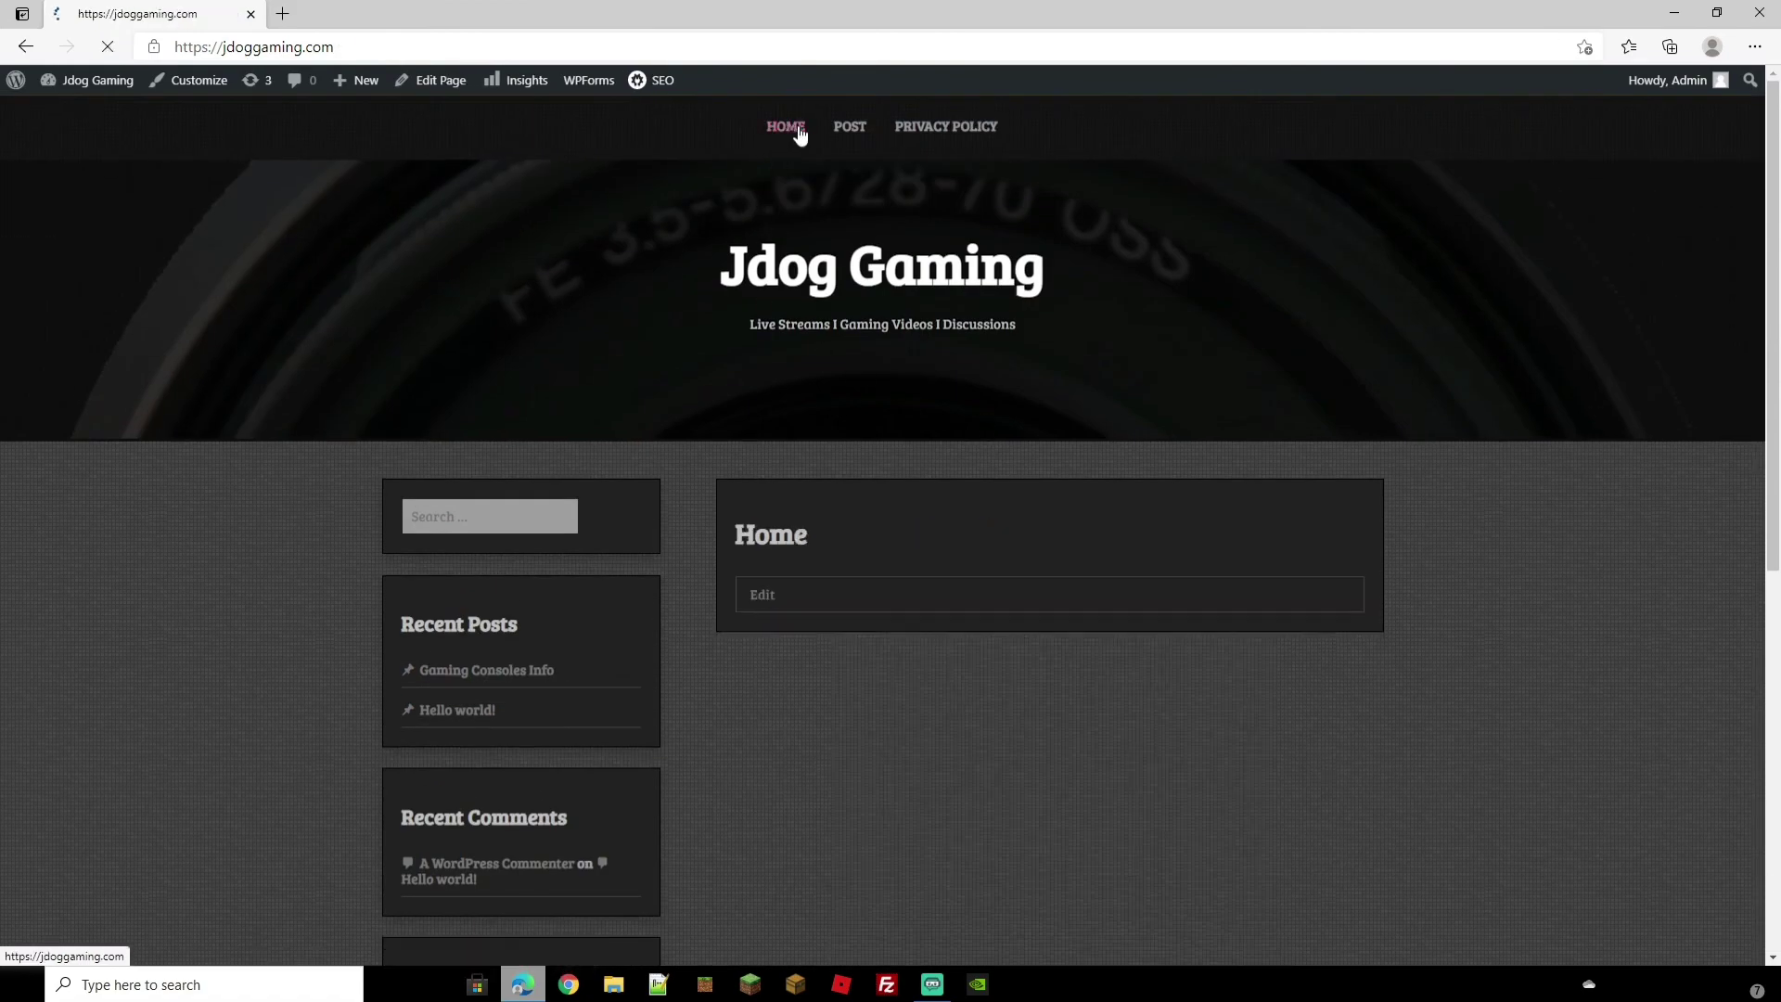
pyautogui.click(854, 131)
pyautogui.scroll(-4, 952, 459)
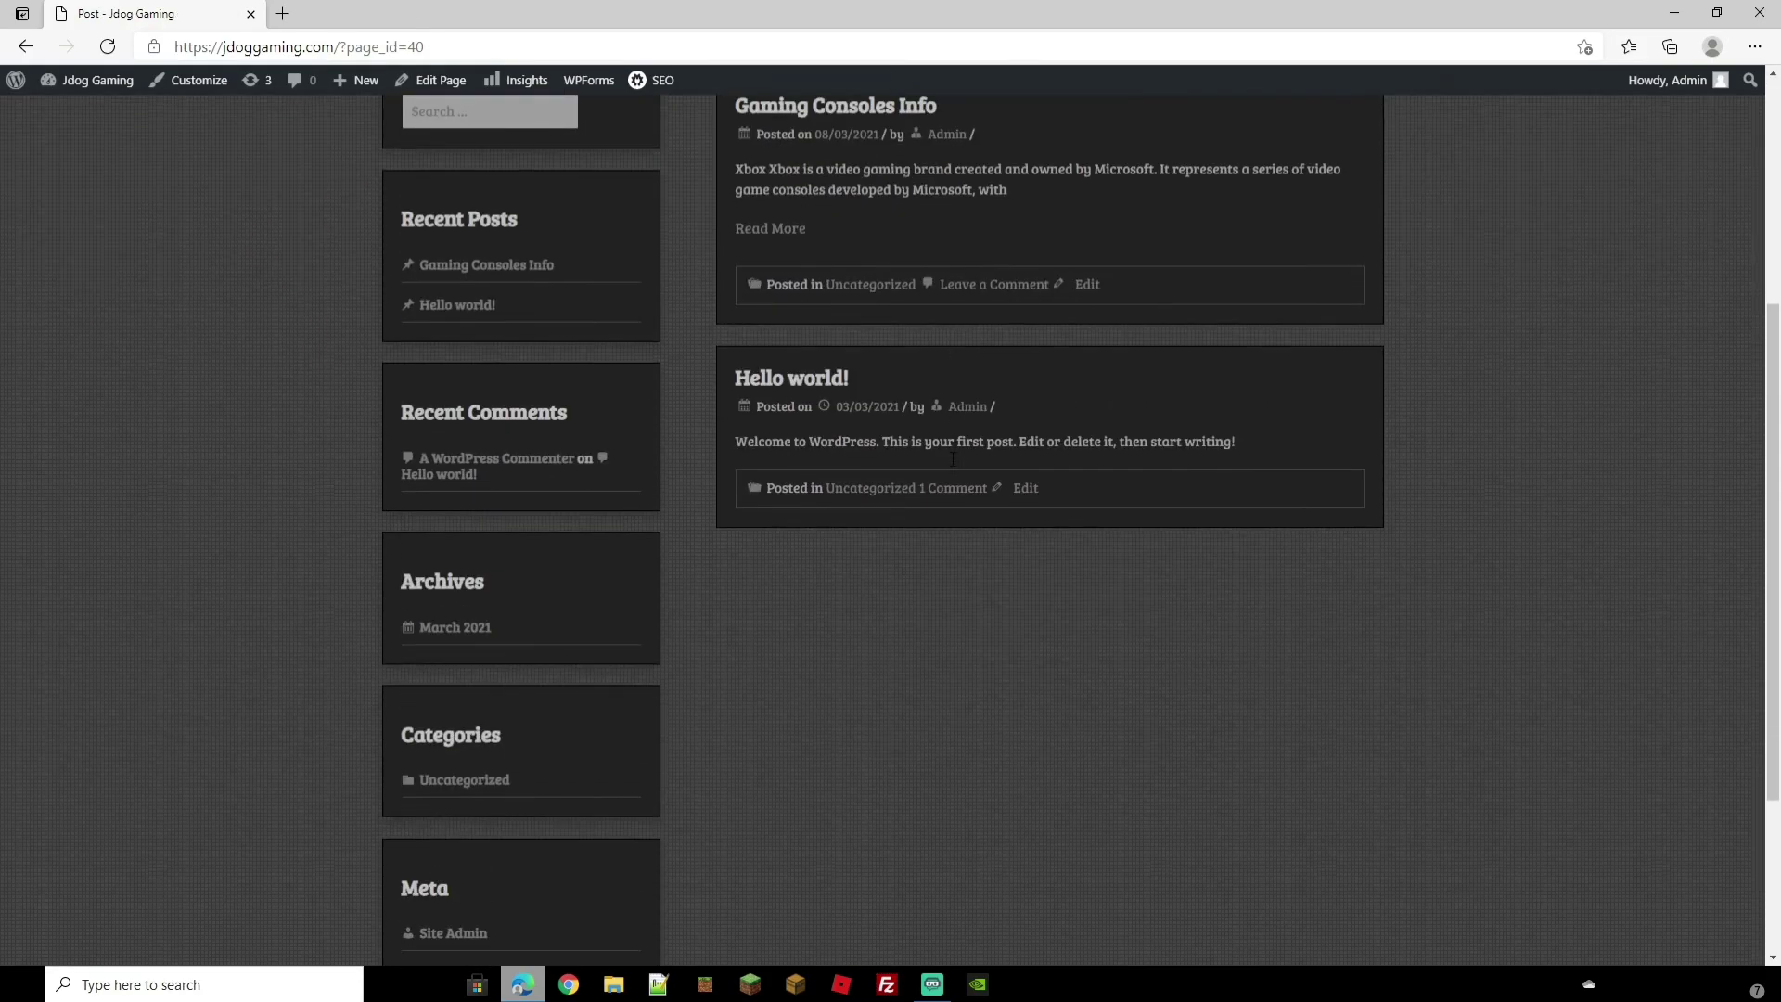
pyautogui.scroll(4, 1049, 486)
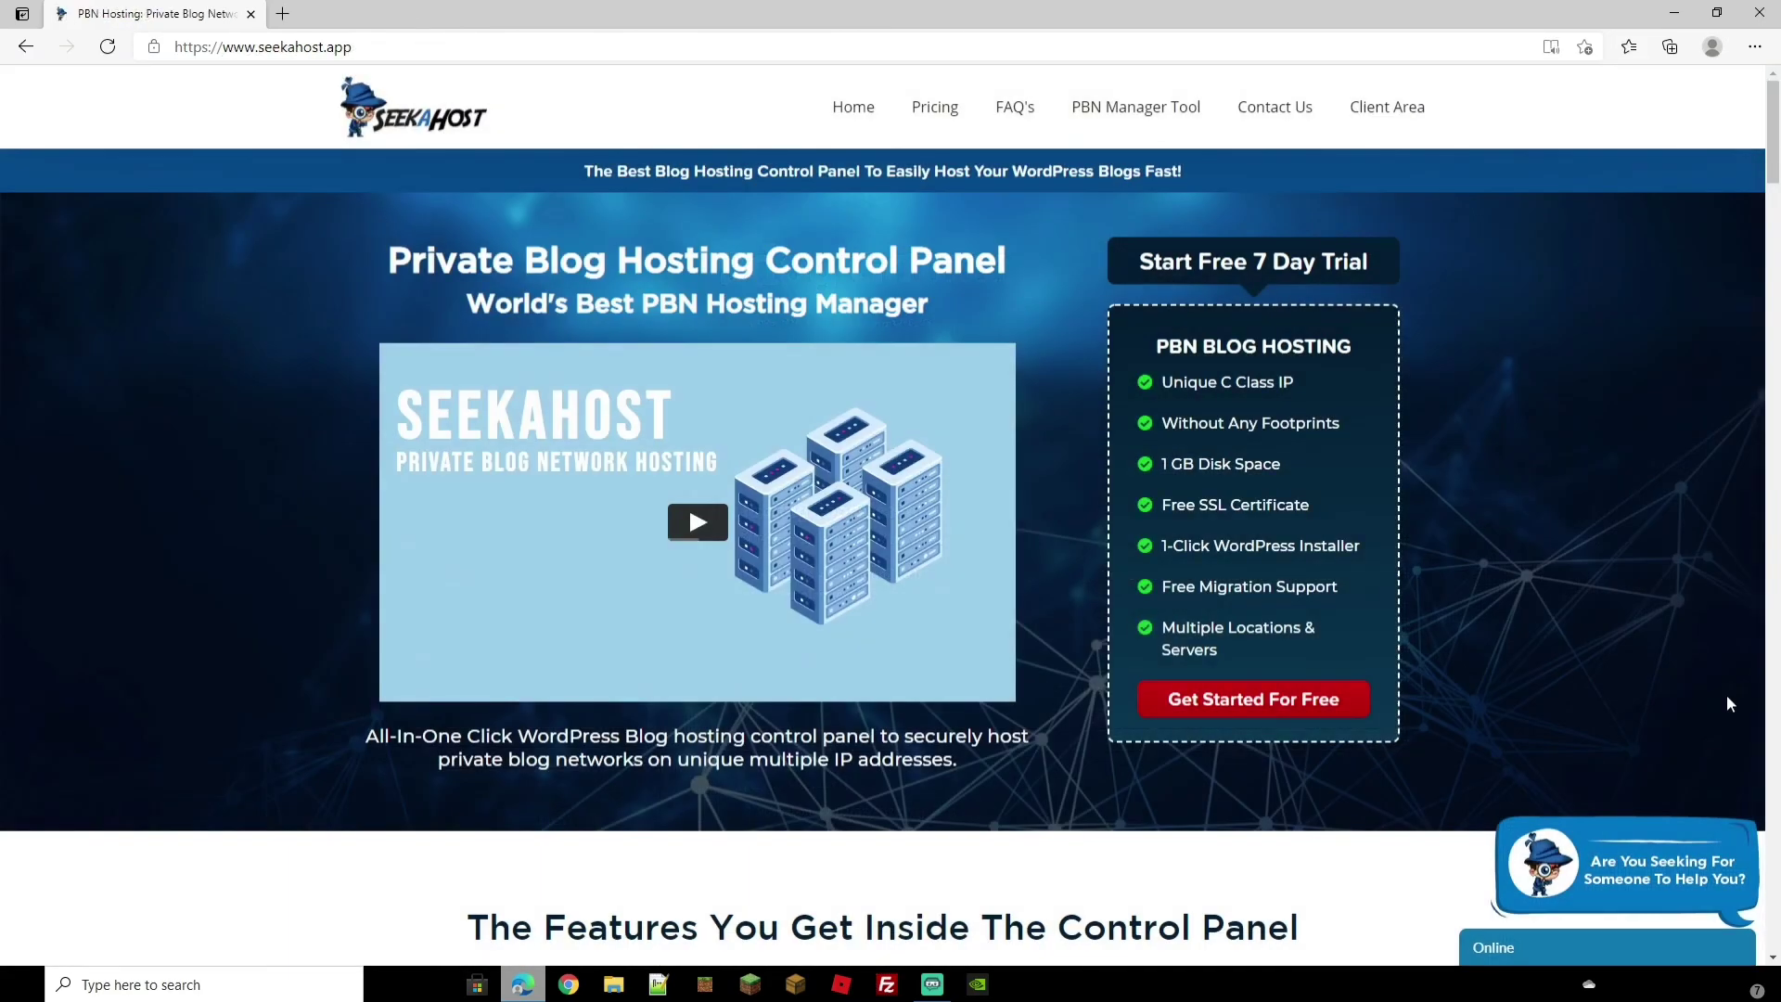